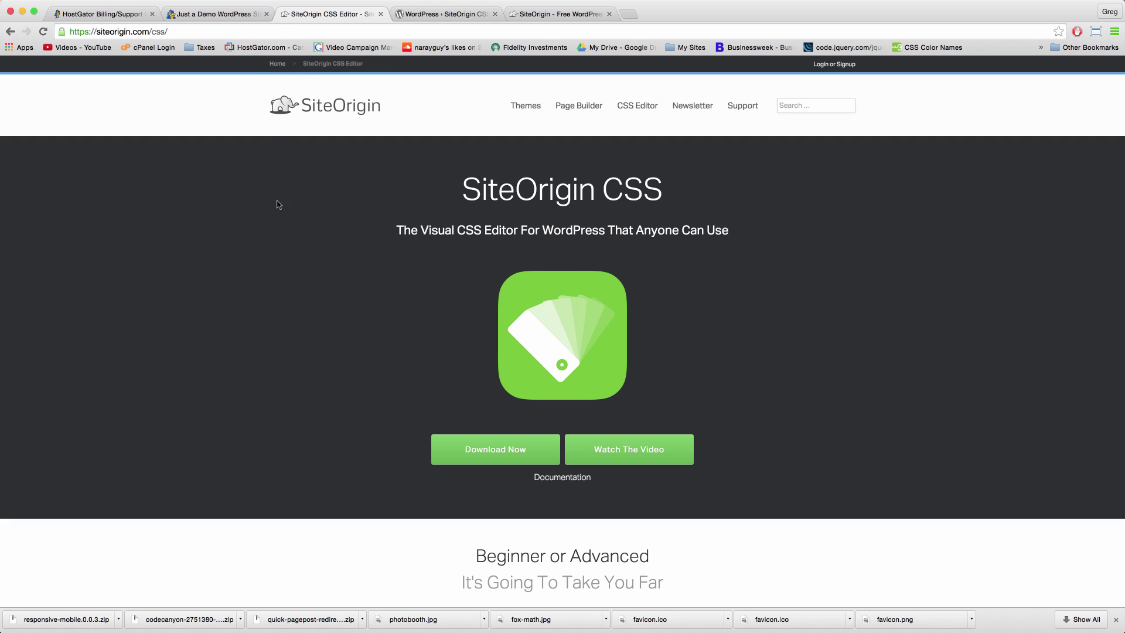
Step: Scroll through the demo WordPress homepage, then go back to the SiteOrigin CSS product page
{"action": "left_click", "coordinate": [241, 16]}
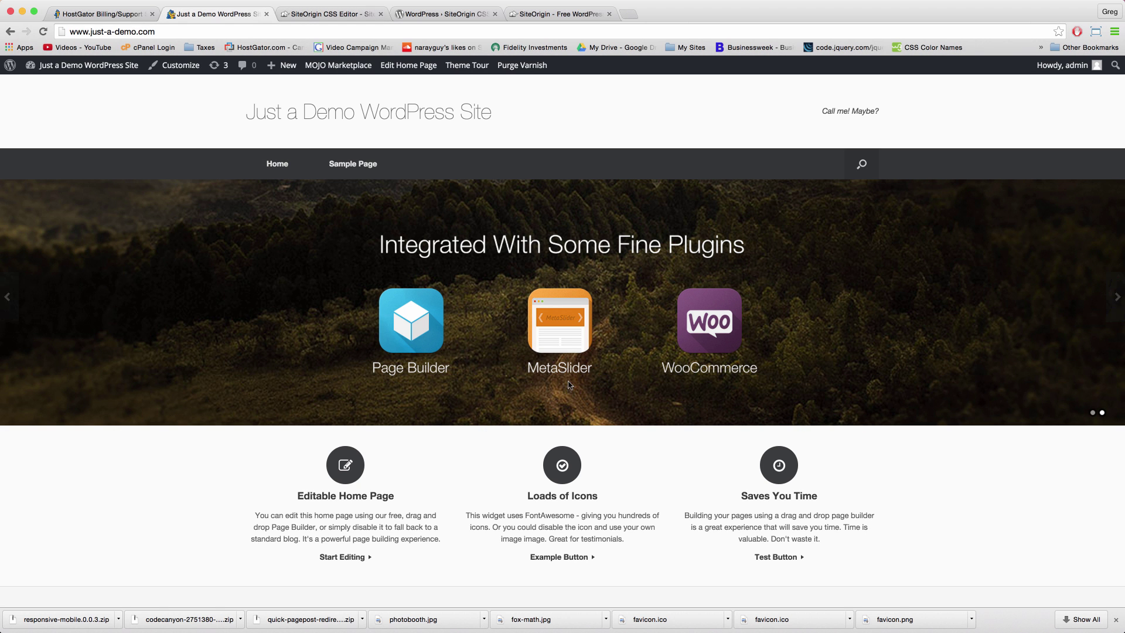
{"action": "scroll", "coordinate": [383, 297], "scroll_direction": "down", "scroll_amount": 3}
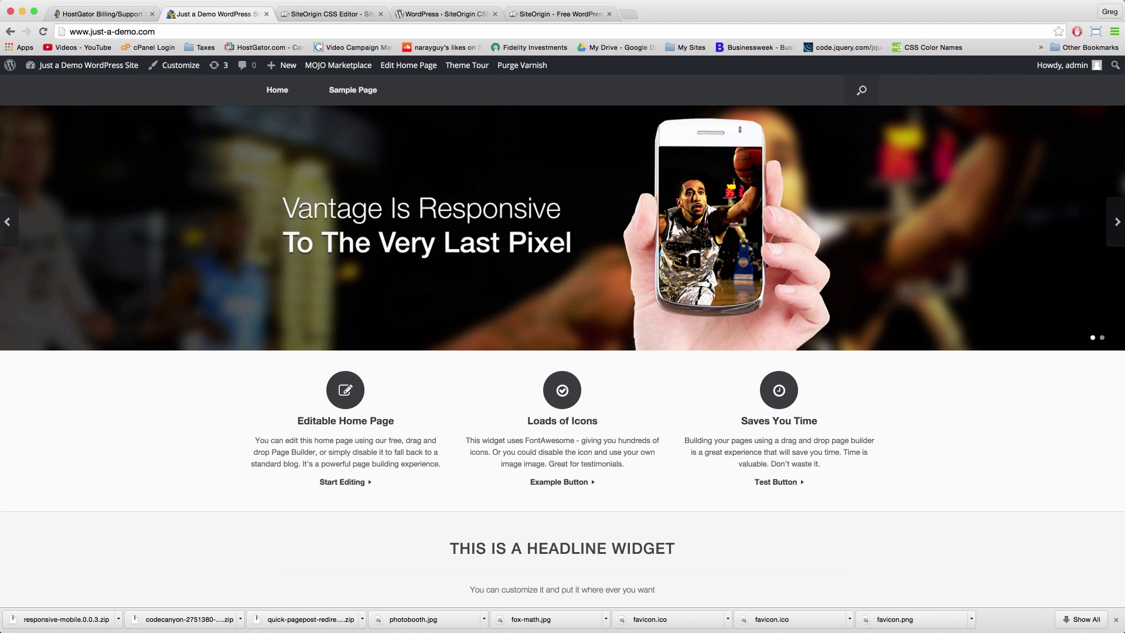
{"action": "left_click", "coordinate": [332, 14]}
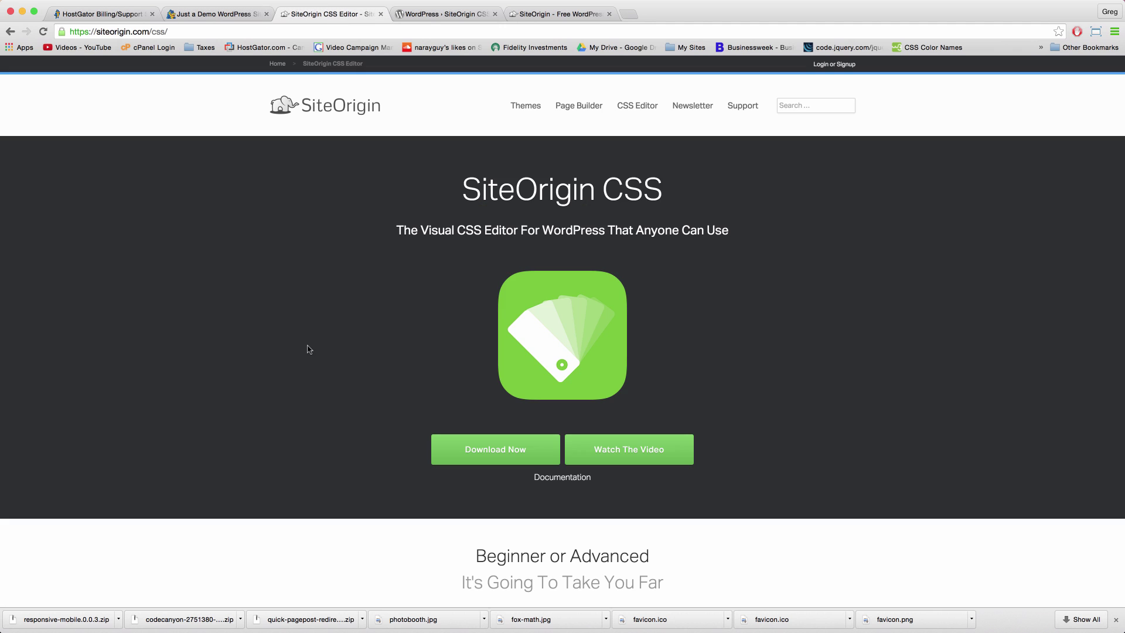
{"action": "scroll", "coordinate": [310, 350], "scroll_direction": "down", "scroll_amount": 5}
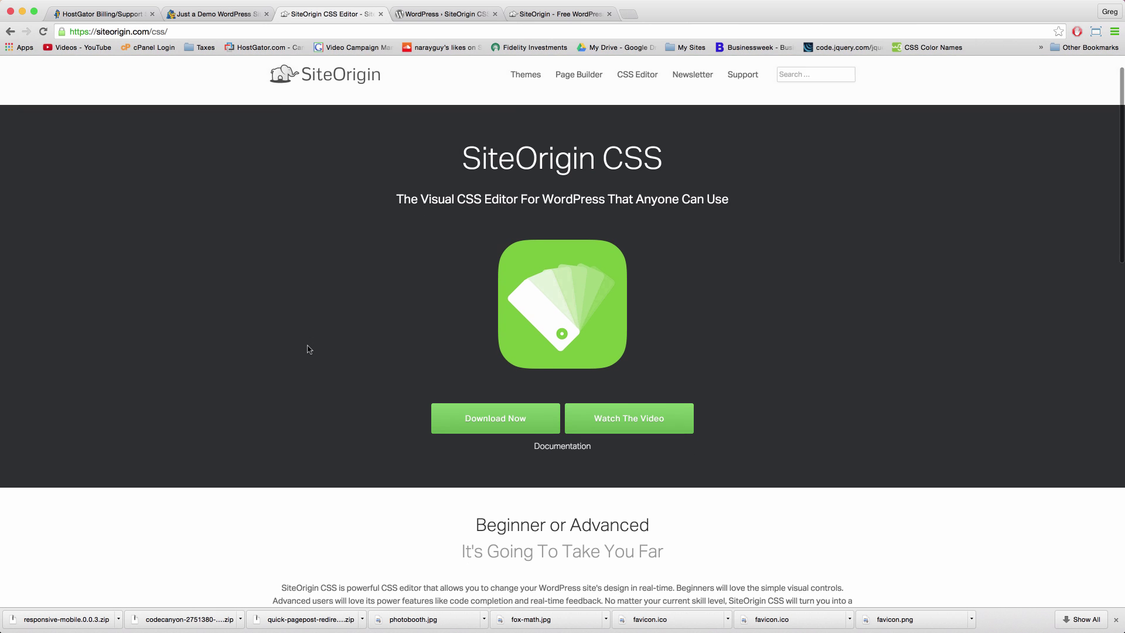
{"action": "scroll", "coordinate": [309, 350], "scroll_direction": "down", "scroll_amount": 6}
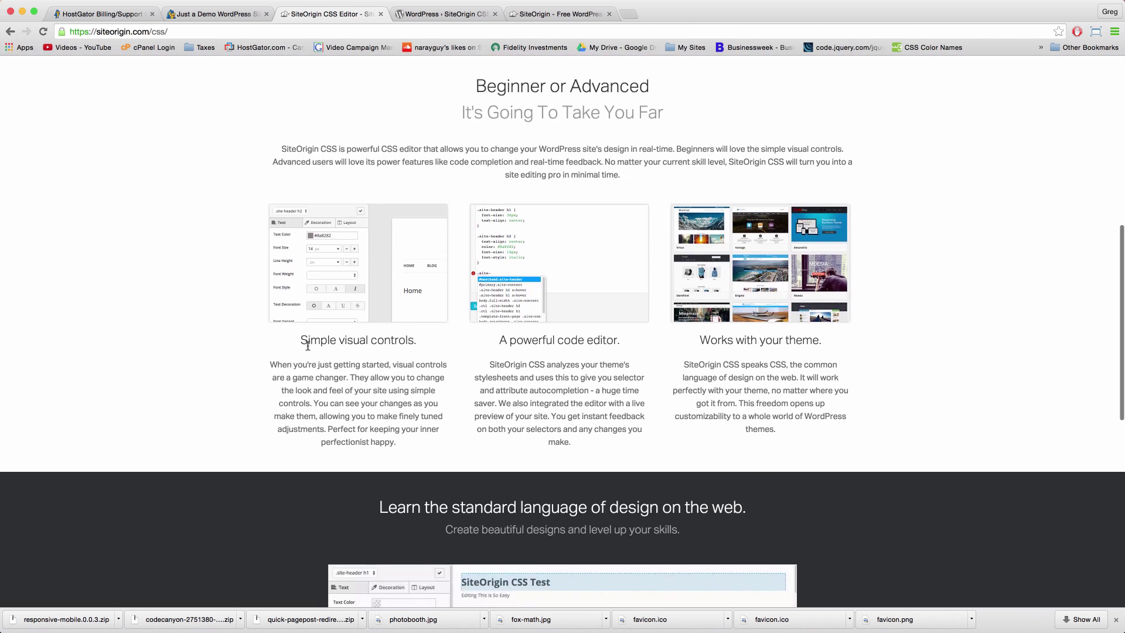
{"action": "scroll", "coordinate": [309, 350], "scroll_direction": "up", "scroll_amount": 5}
{"action": "scroll", "coordinate": [310, 349], "scroll_direction": "up", "scroll_amount": 6}
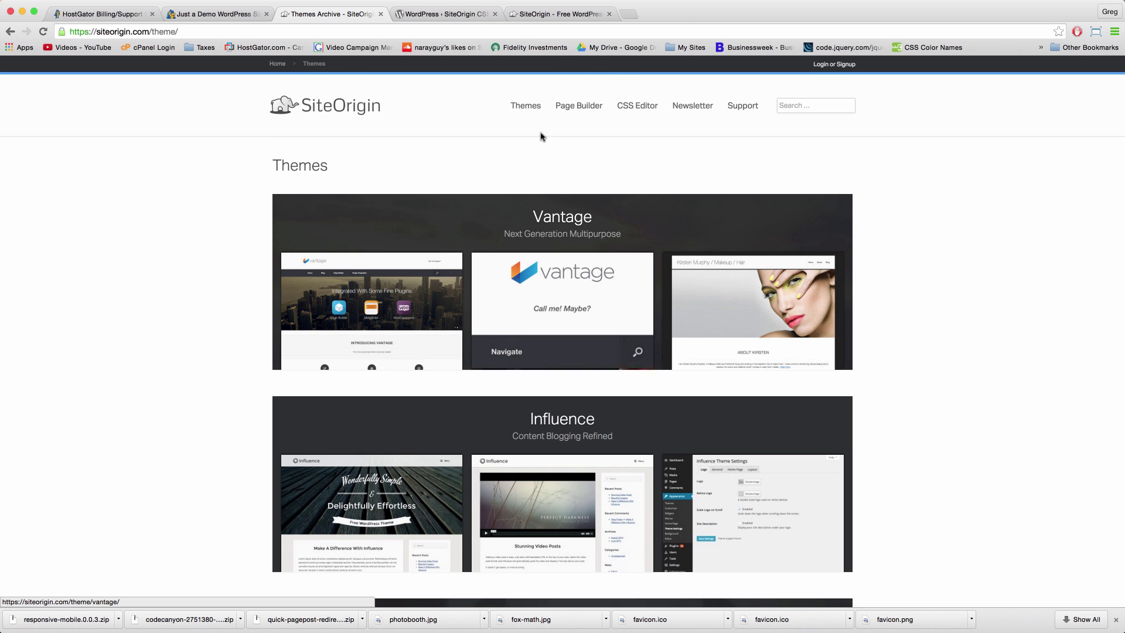
{"action": "left_click", "coordinate": [630, 106]}
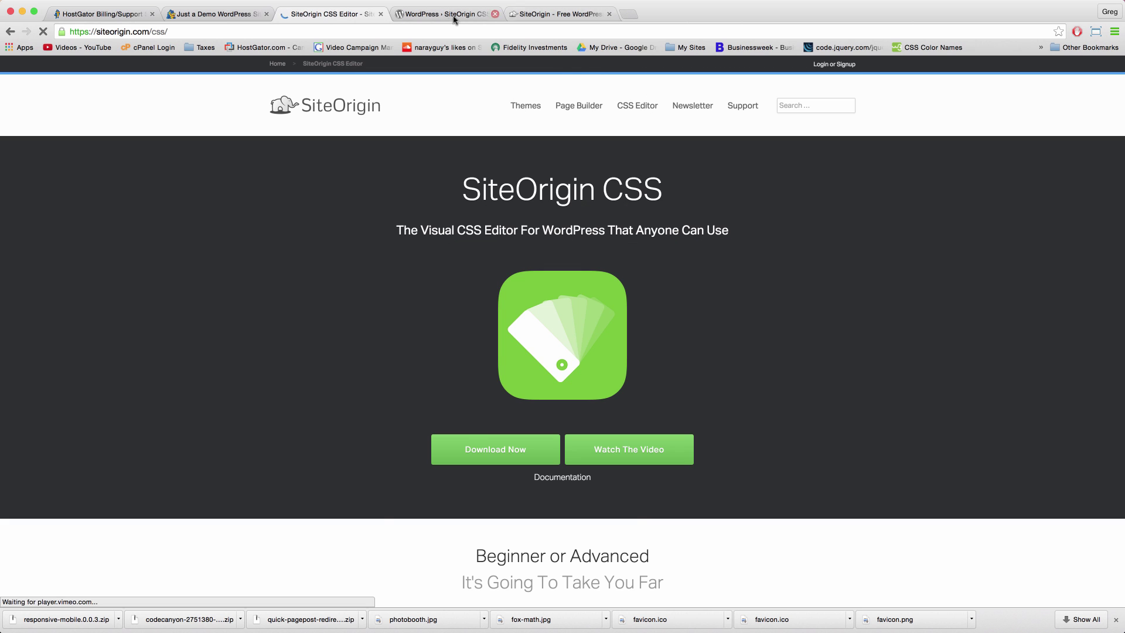
Step: Browse the SiteOrigin CSS wordpress.org listing and the SiteOrigin home page
{"action": "left_click", "coordinate": [447, 21]}
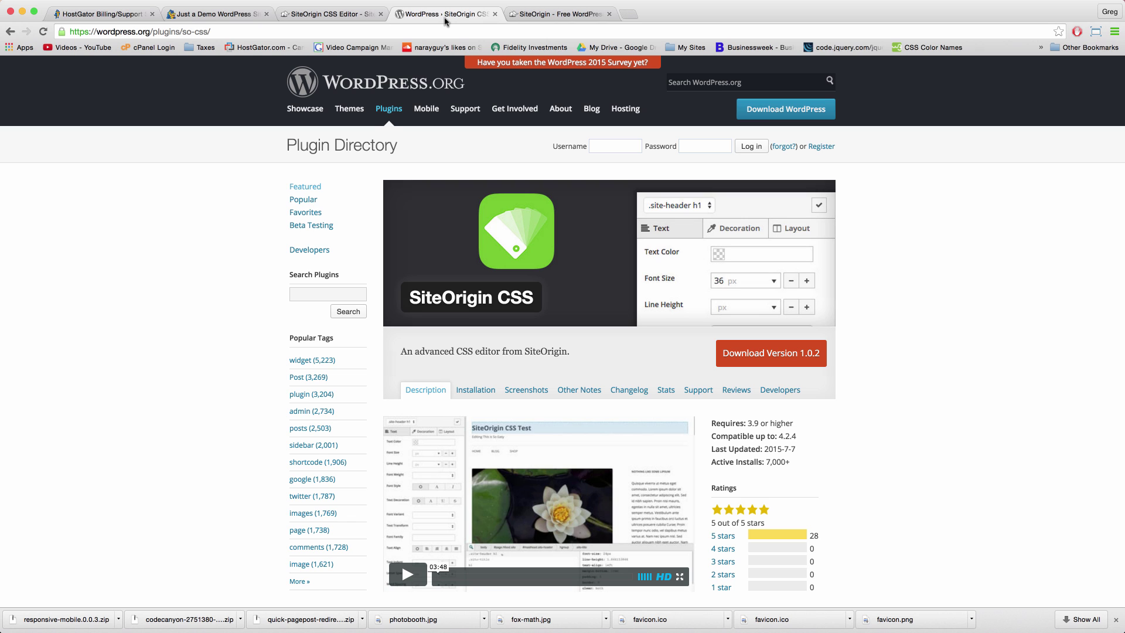
{"action": "left_click", "coordinate": [545, 17]}
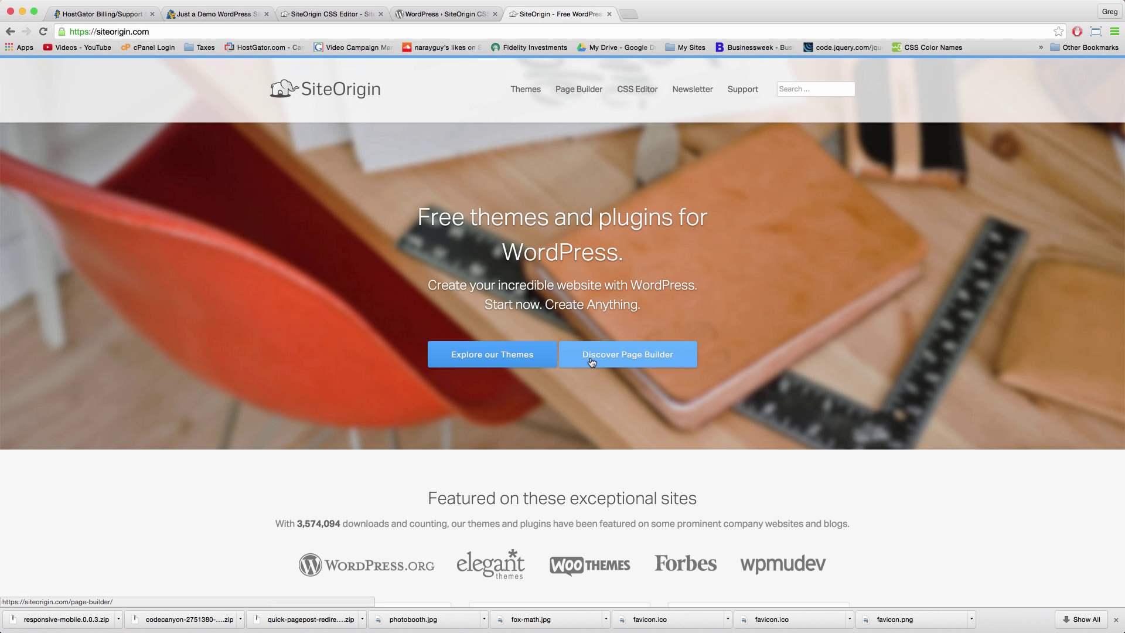
{"action": "left_click", "coordinate": [446, 15]}
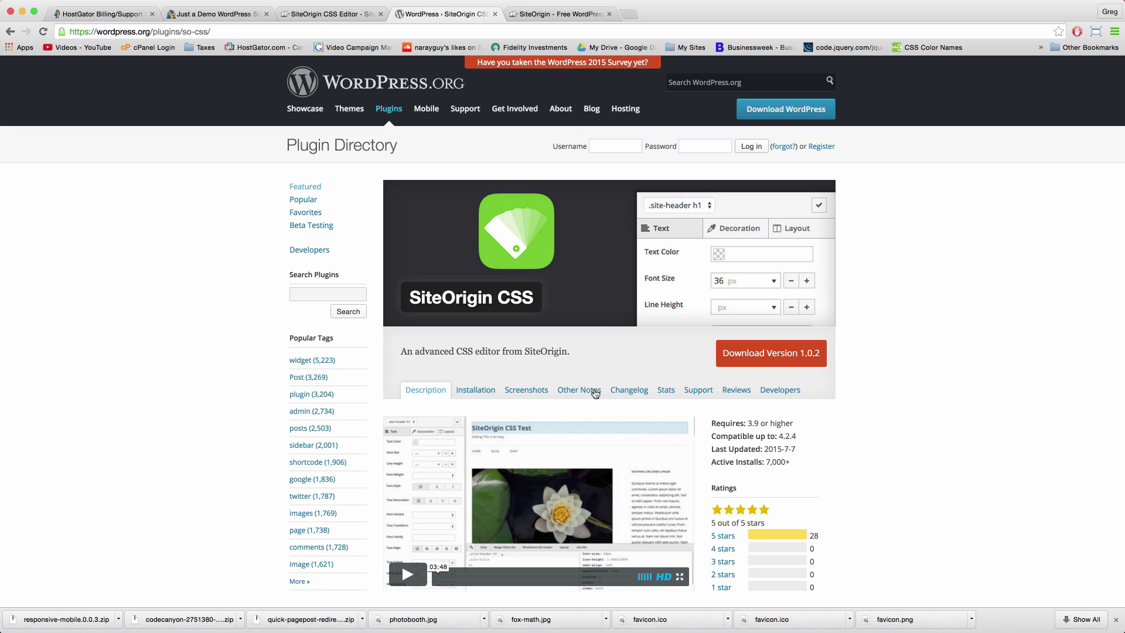
{"action": "scroll", "coordinate": [595, 393], "scroll_direction": "down", "scroll_amount": 3}
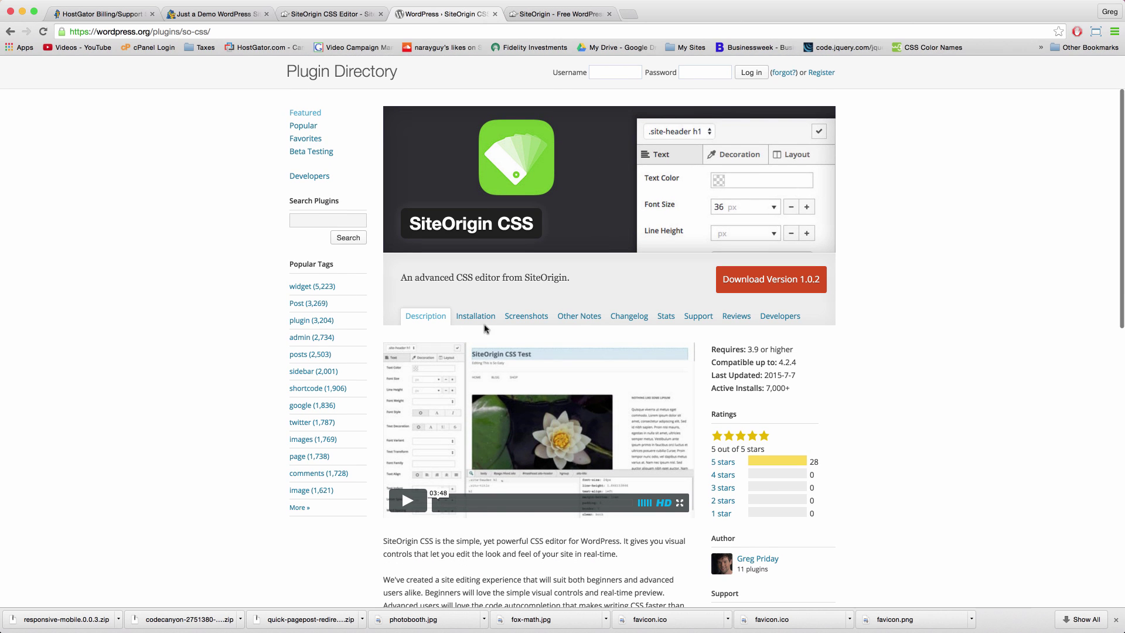
Step: Compare the plugin listing with the product page, then return to the demo WordPress site
{"action": "left_click", "coordinate": [345, 14]}
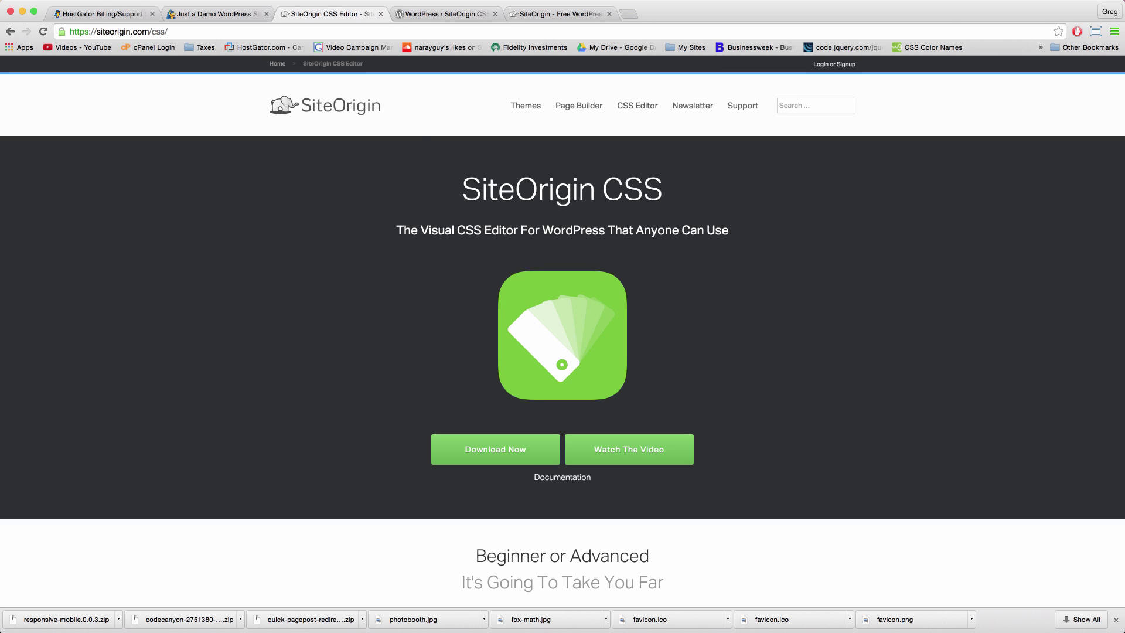
{"action": "left_click", "coordinate": [445, 14]}
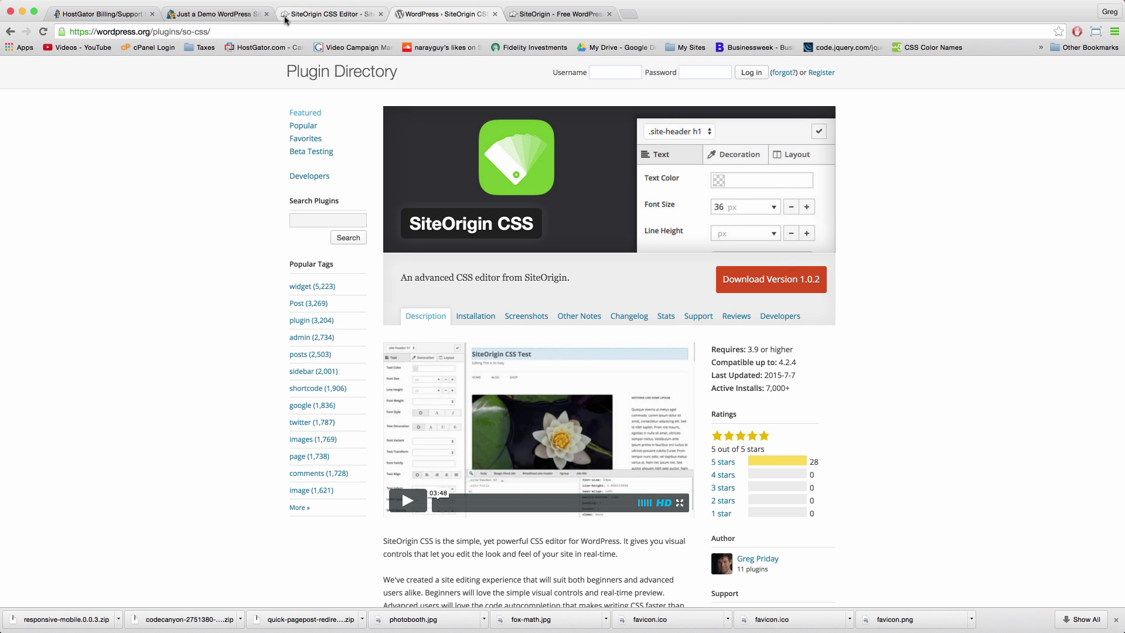
{"action": "left_click", "coordinate": [335, 14]}
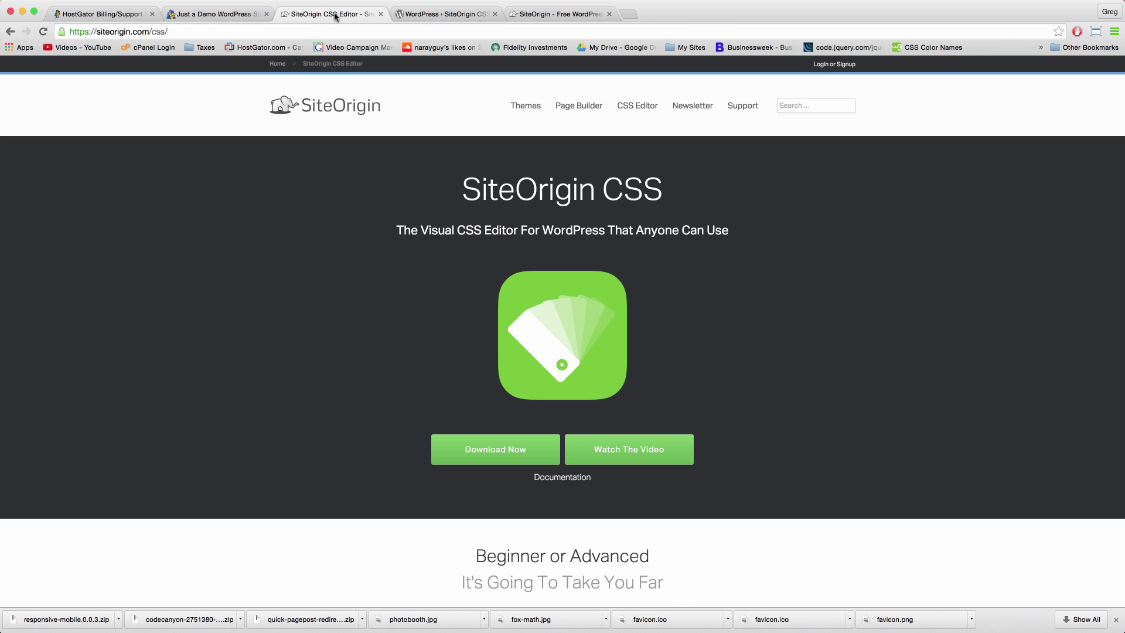
{"action": "left_click", "coordinate": [214, 18]}
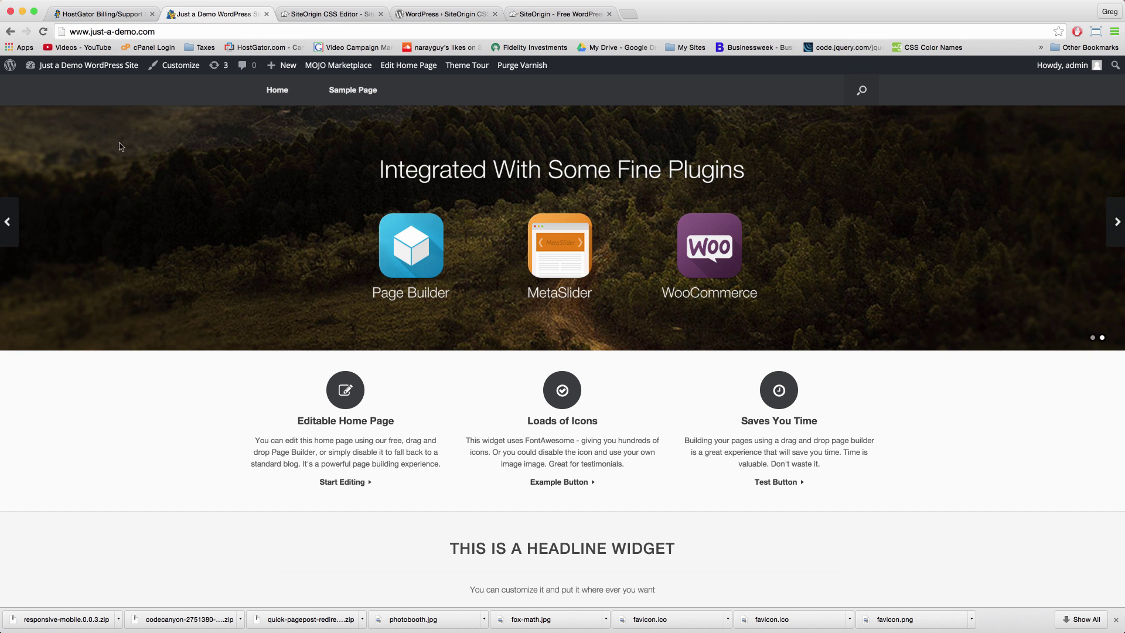
Step: From the admin dashboard, search Plugins > Add New for 'siteorigin'
{"action": "left_click", "coordinate": [82, 67]}
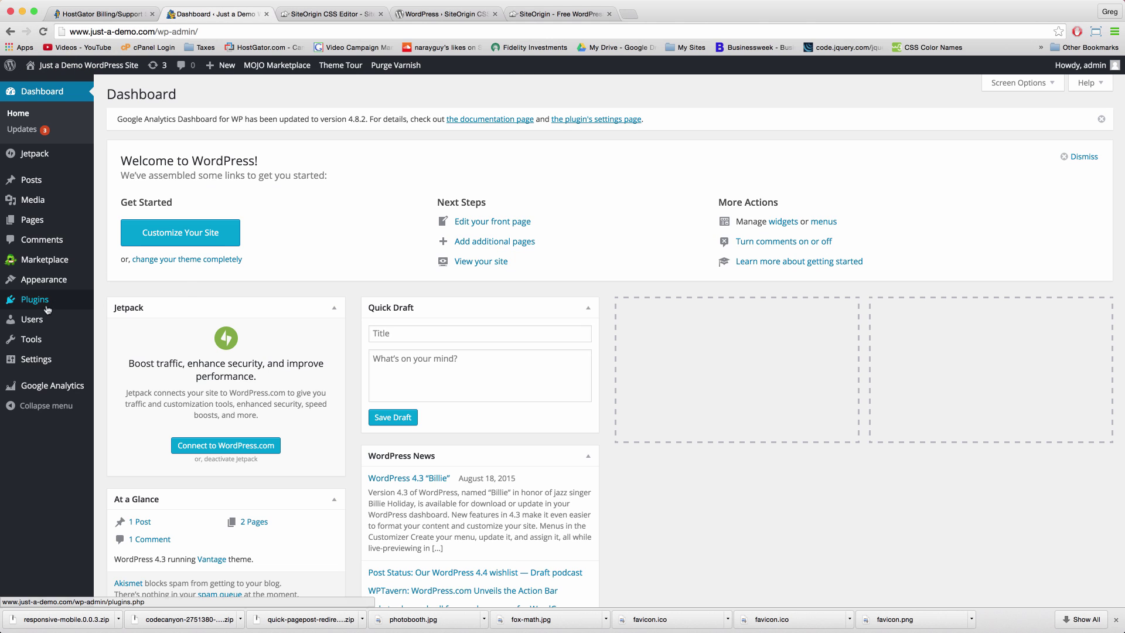
{"action": "mouse_move", "coordinate": [43, 305]}
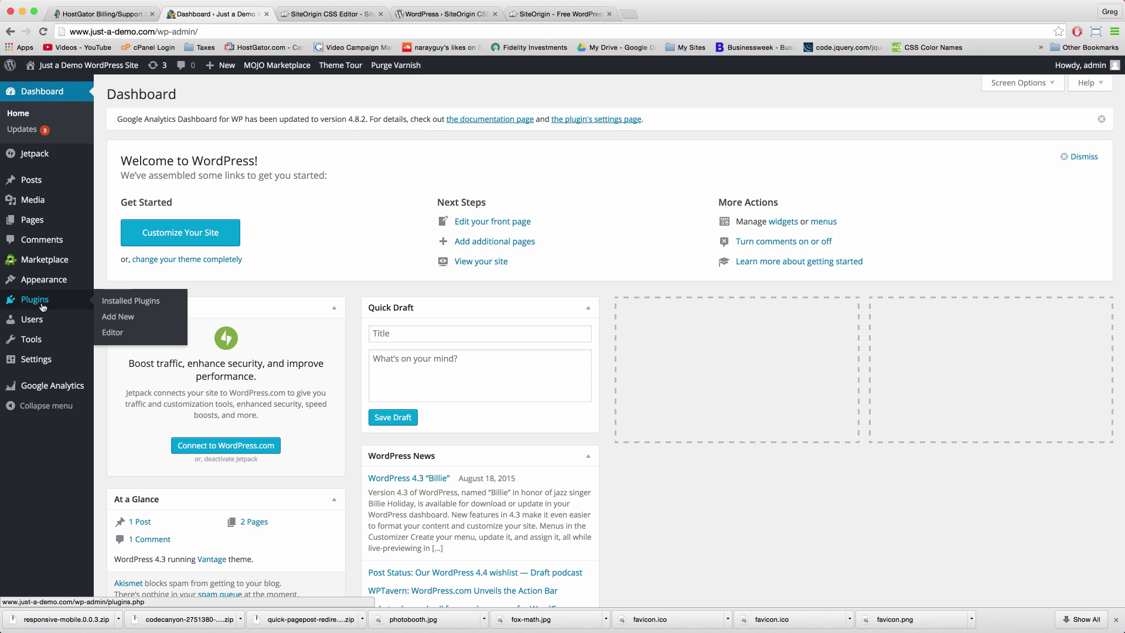
{"action": "left_click", "coordinate": [130, 317]}
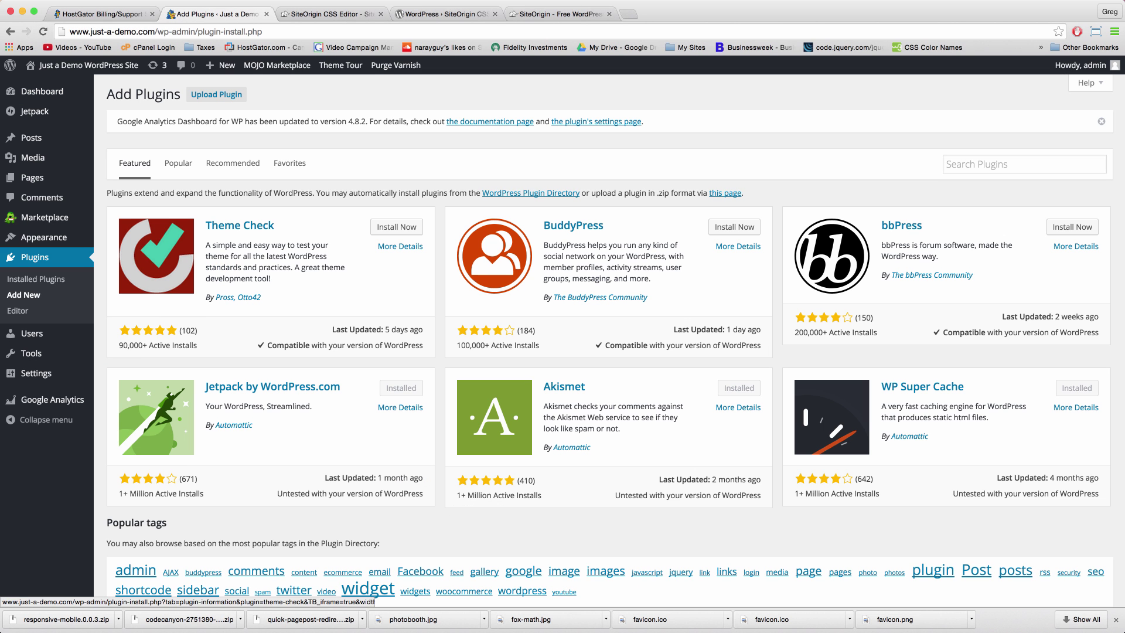
{"action": "left_click", "coordinate": [970, 161]}
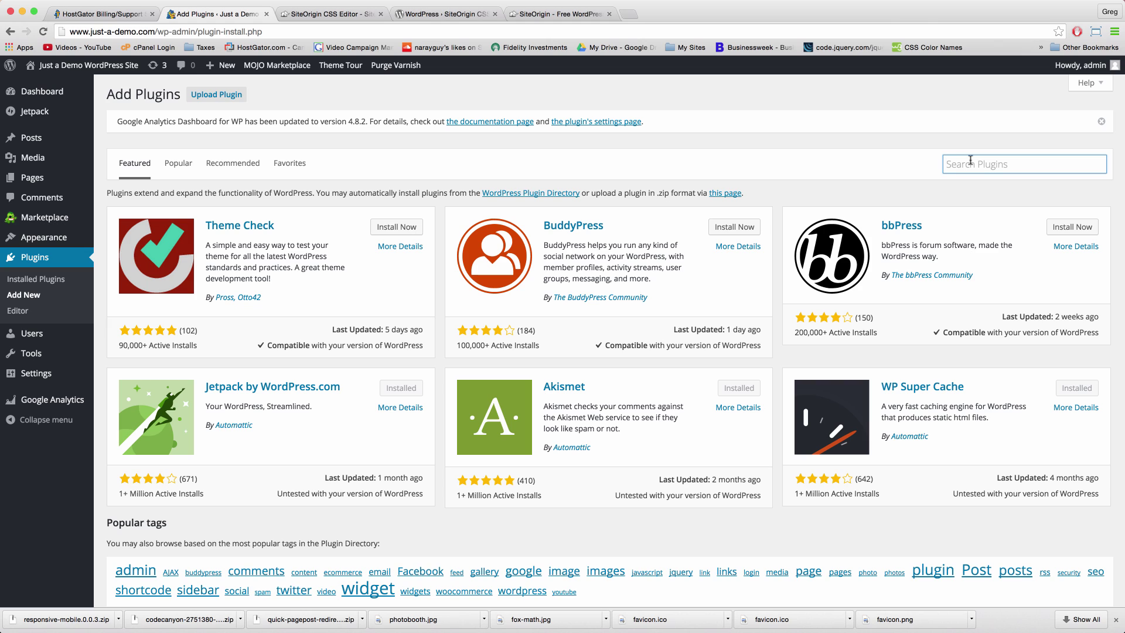
{"action": "type", "text": "siteorigin"}
{"action": "key", "text": "Return"}
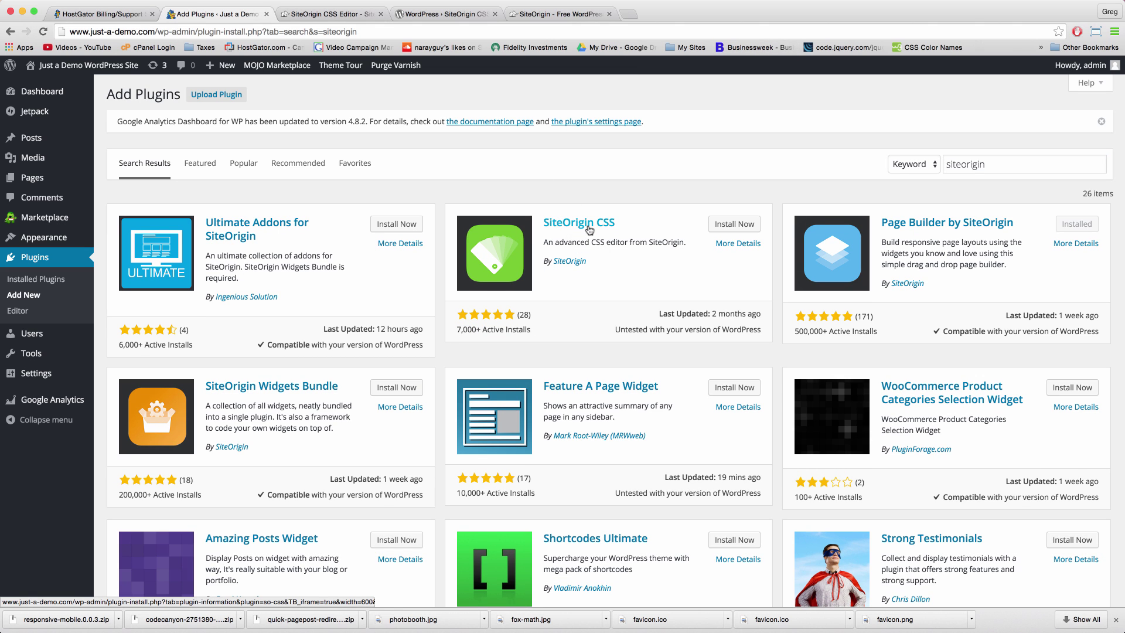
Step: Install and activate SiteOrigin CSS 1.0.2, and confirm it appears in the Plugins list
{"action": "left_click", "coordinate": [736, 225]}
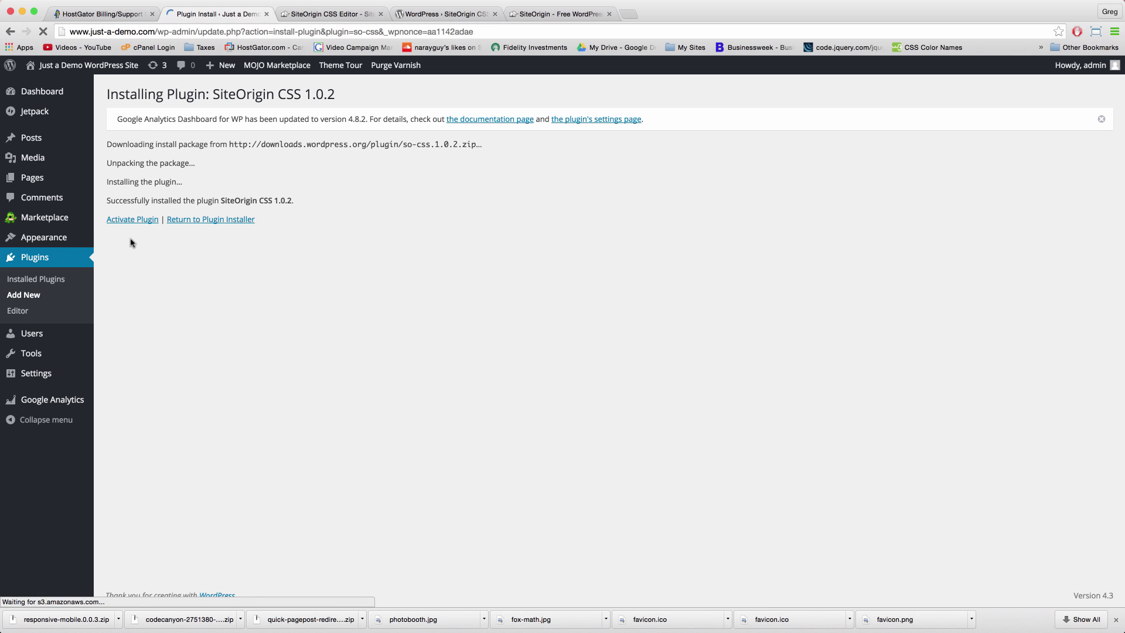
{"action": "left_click", "coordinate": [132, 219]}
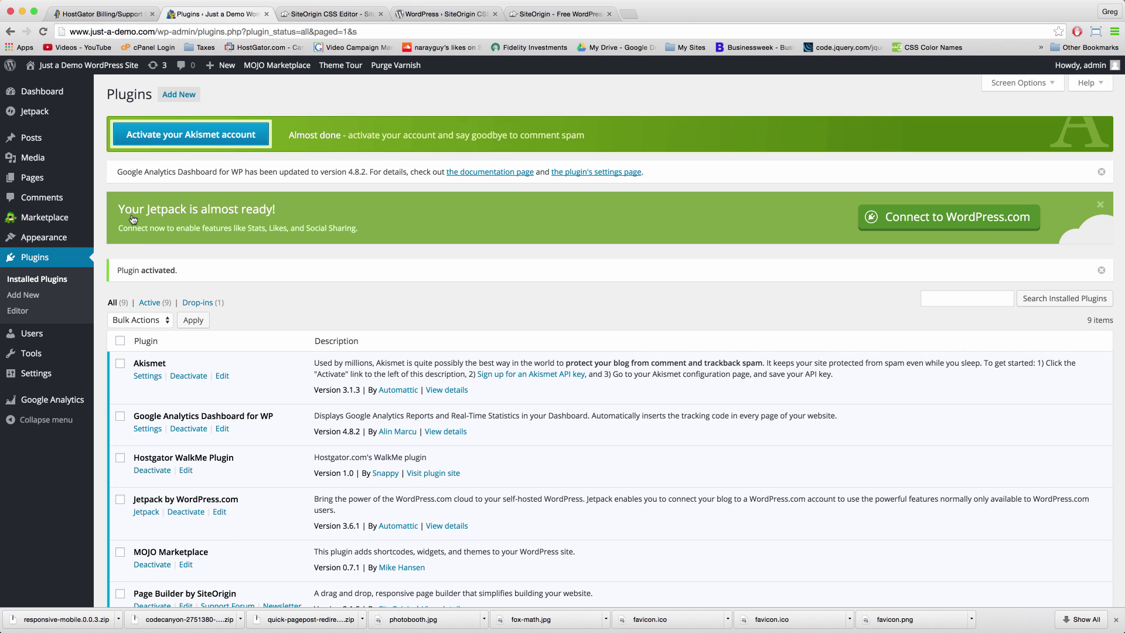
{"action": "scroll", "coordinate": [163, 432], "scroll_direction": "down", "scroll_amount": 5}
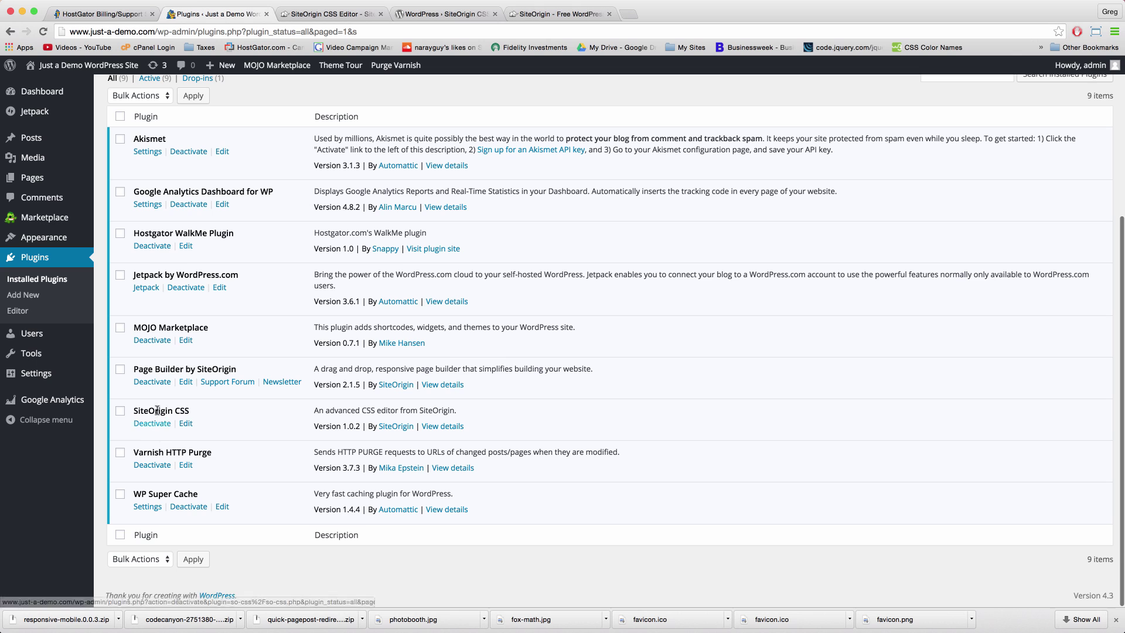
Step: Go to Appearance > Custom CSS to reach the SiteOrigin CSS editor
{"action": "mouse_move", "coordinate": [50, 244]}
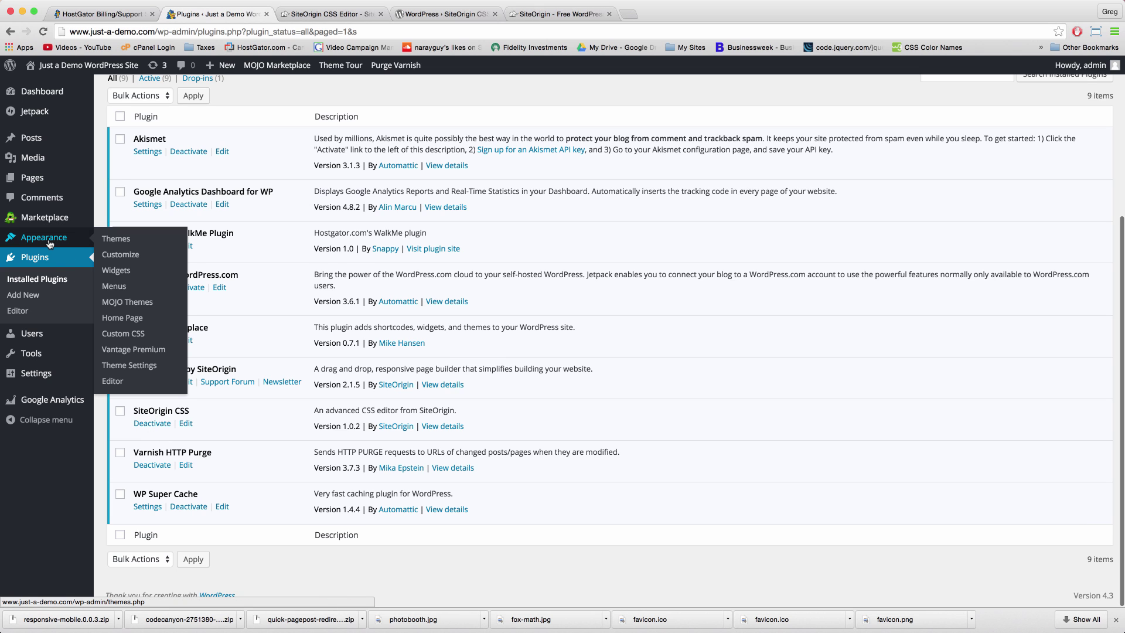
{"action": "left_click", "coordinate": [133, 335]}
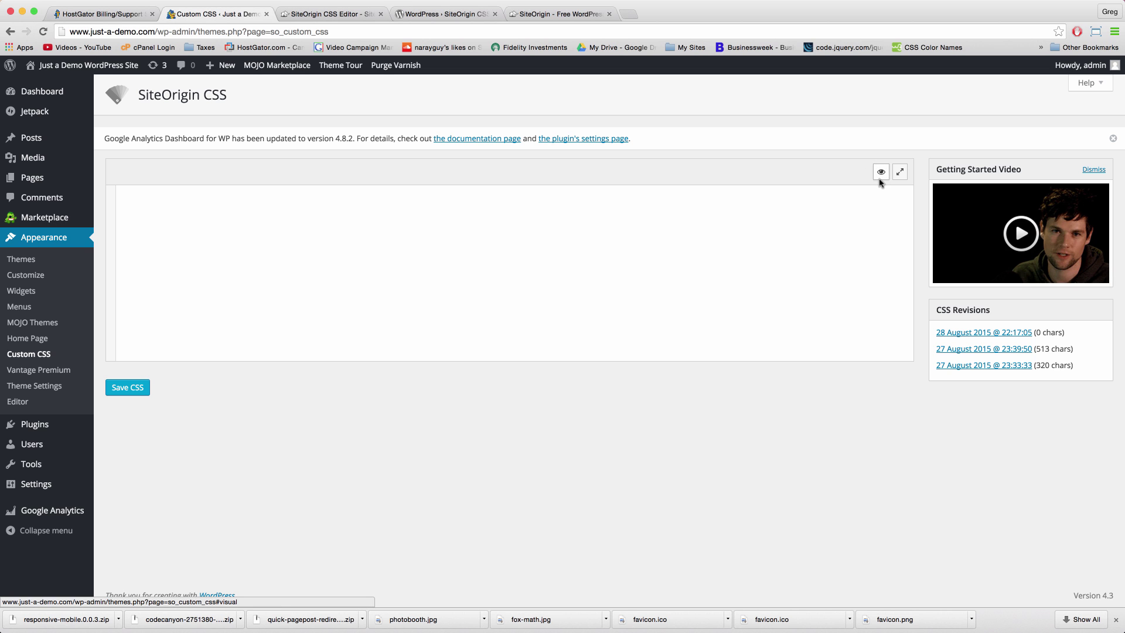
Step: Switch to the visual editor and select the site title (#masthead .hgroup h1) in the preview
{"action": "left_click", "coordinate": [881, 175]}
{"action": "scroll", "coordinate": [430, 268], "scroll_direction": "down", "scroll_amount": 6}
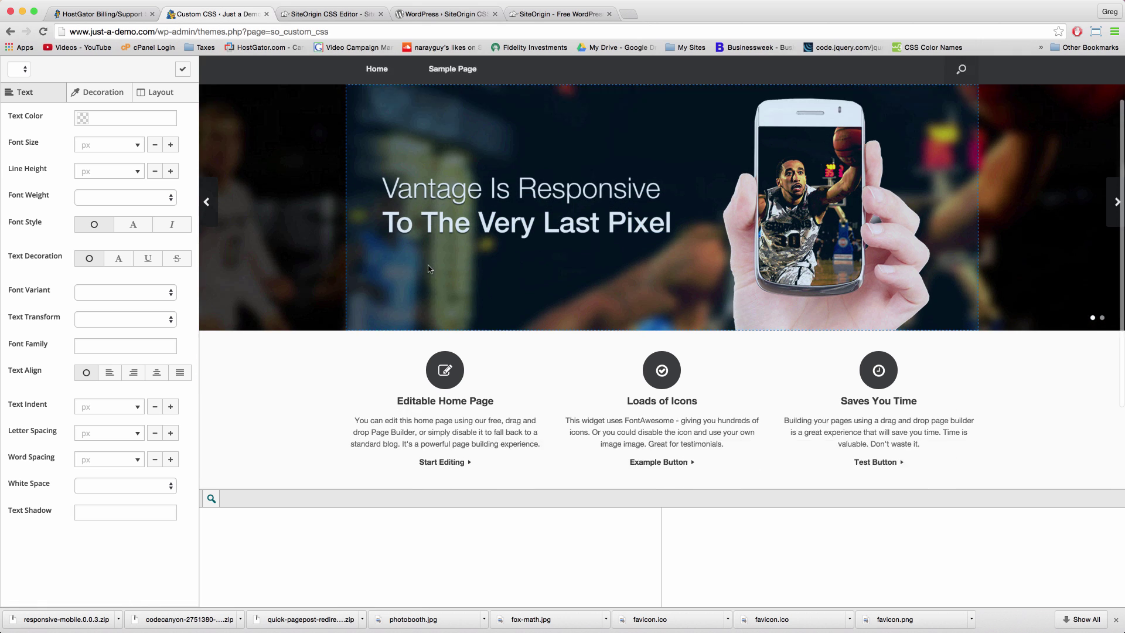
{"action": "scroll", "coordinate": [430, 268], "scroll_direction": "up", "scroll_amount": 6}
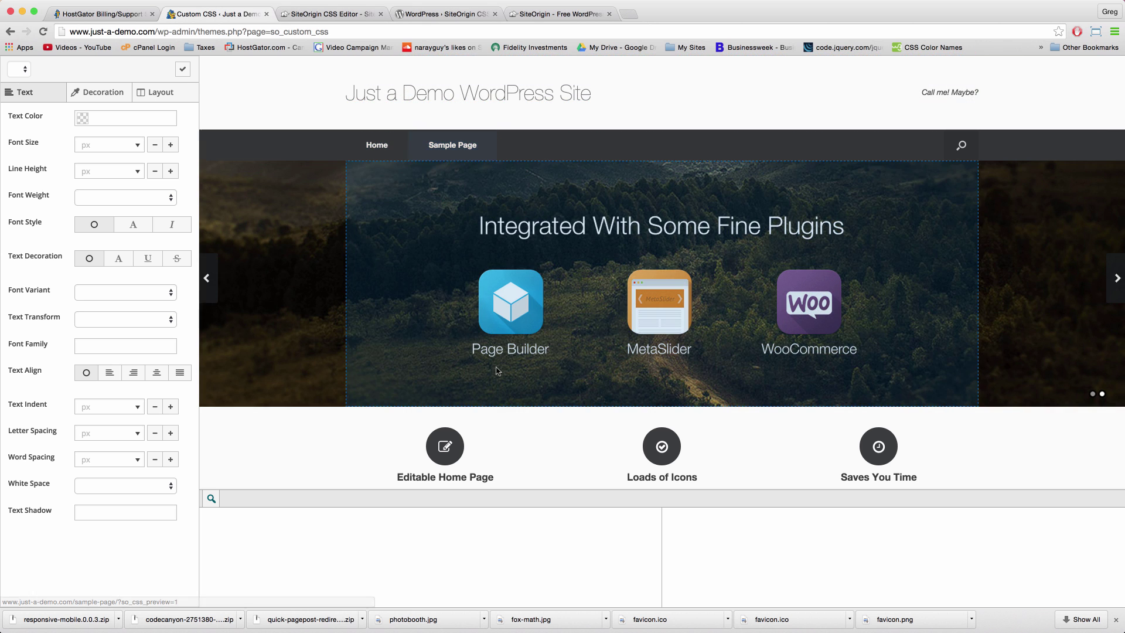
{"action": "scroll", "coordinate": [498, 430], "scroll_direction": "down", "scroll_amount": 4}
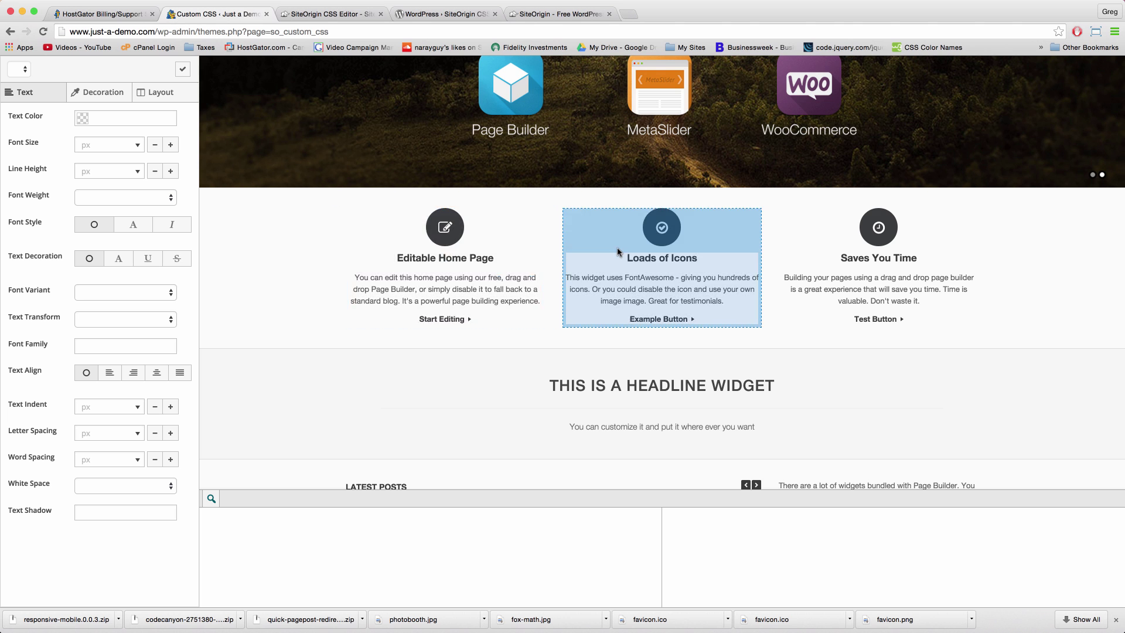
{"action": "scroll", "coordinate": [621, 246], "scroll_direction": "up", "scroll_amount": 4}
{"action": "left_click", "coordinate": [409, 102]}
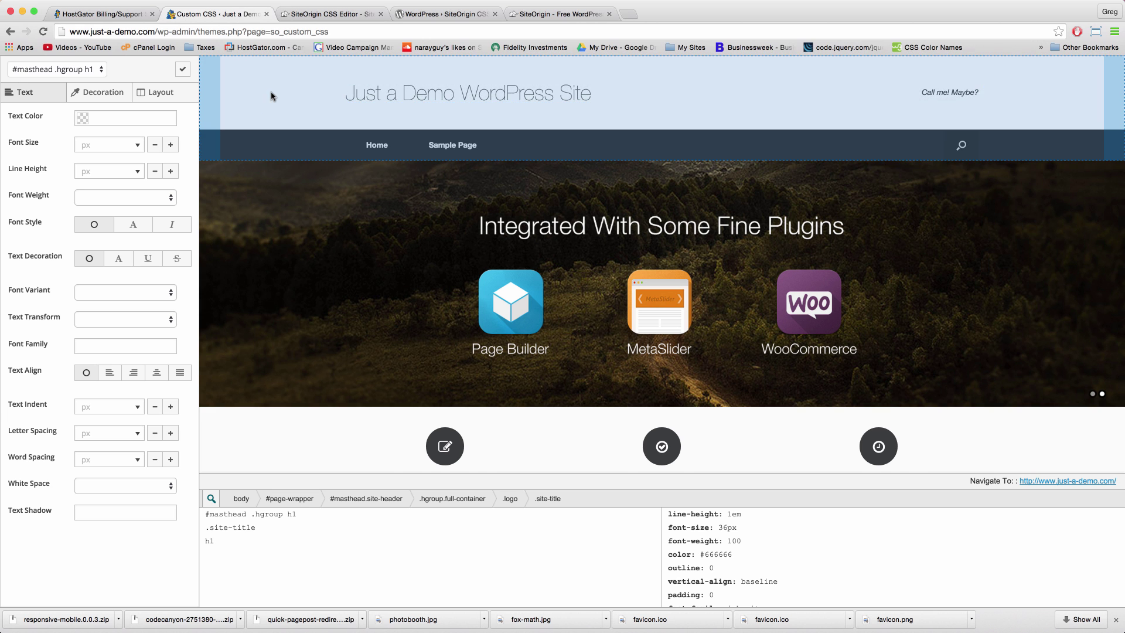
Step: Select #masthead.site-header and bring up its Decoration Background Color picker
{"action": "left_click", "coordinate": [227, 95]}
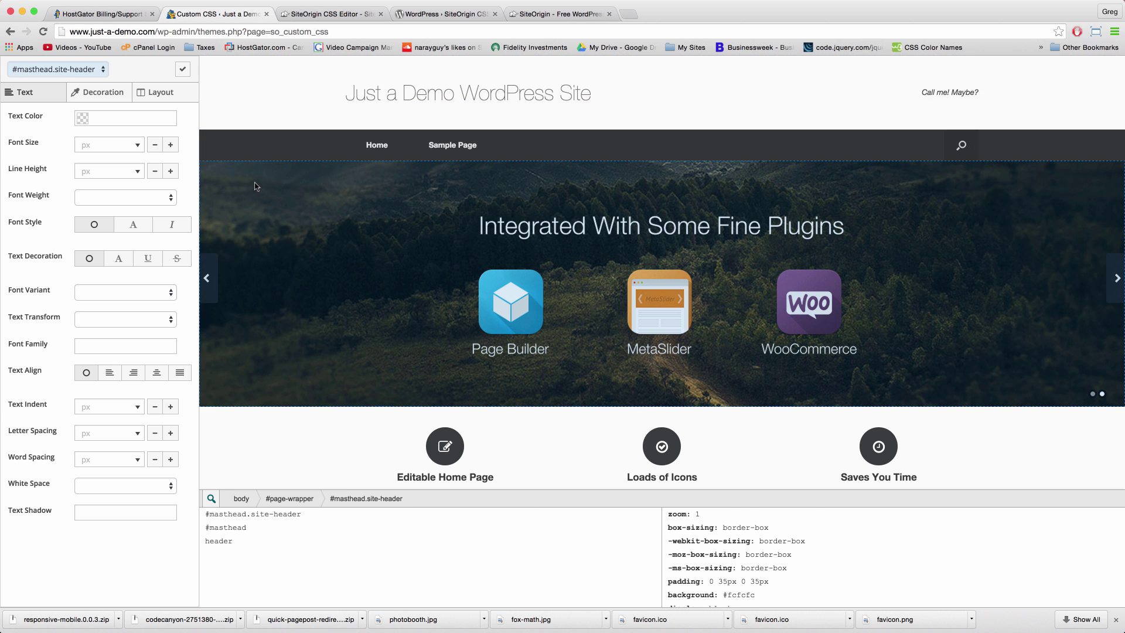
{"action": "left_click", "coordinate": [255, 186]}
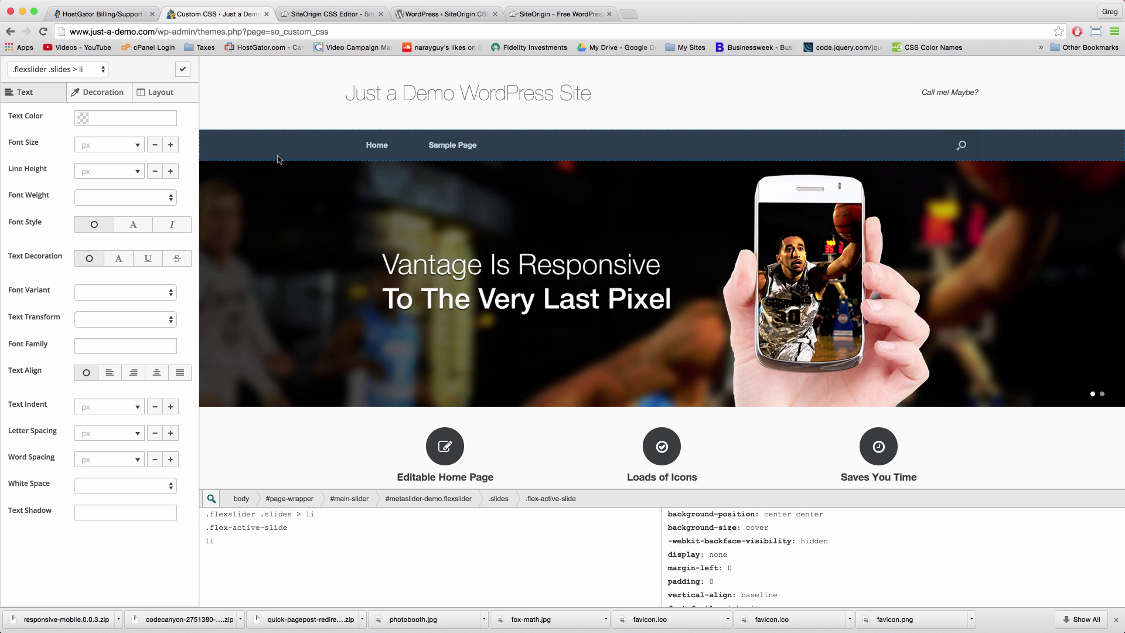
{"action": "left_click", "coordinate": [280, 159]}
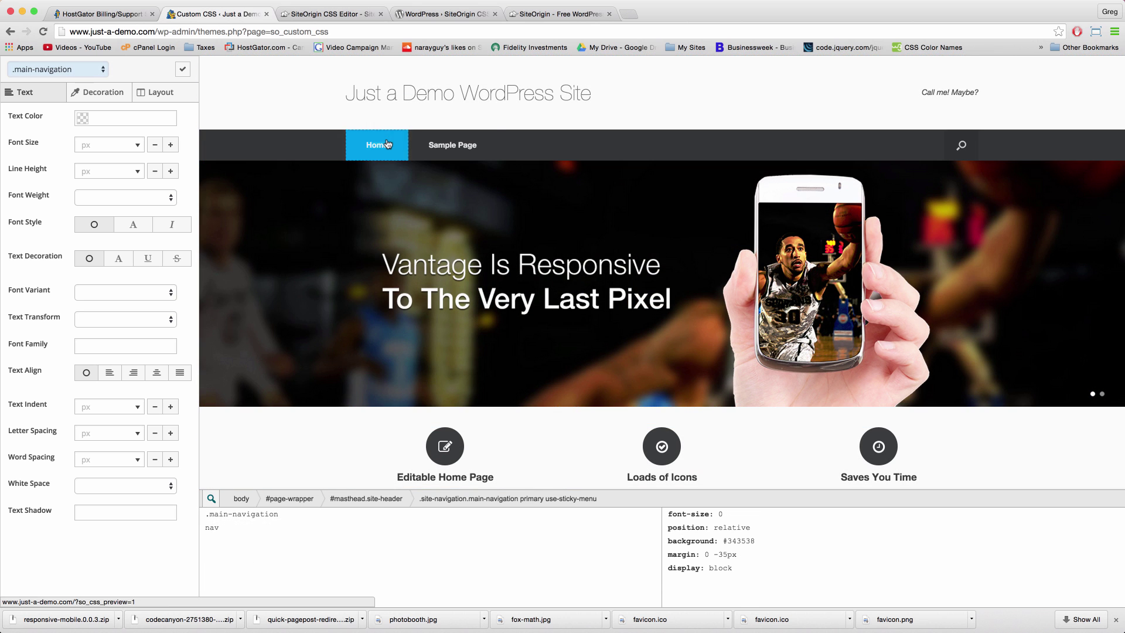
{"action": "left_click", "coordinate": [398, 97]}
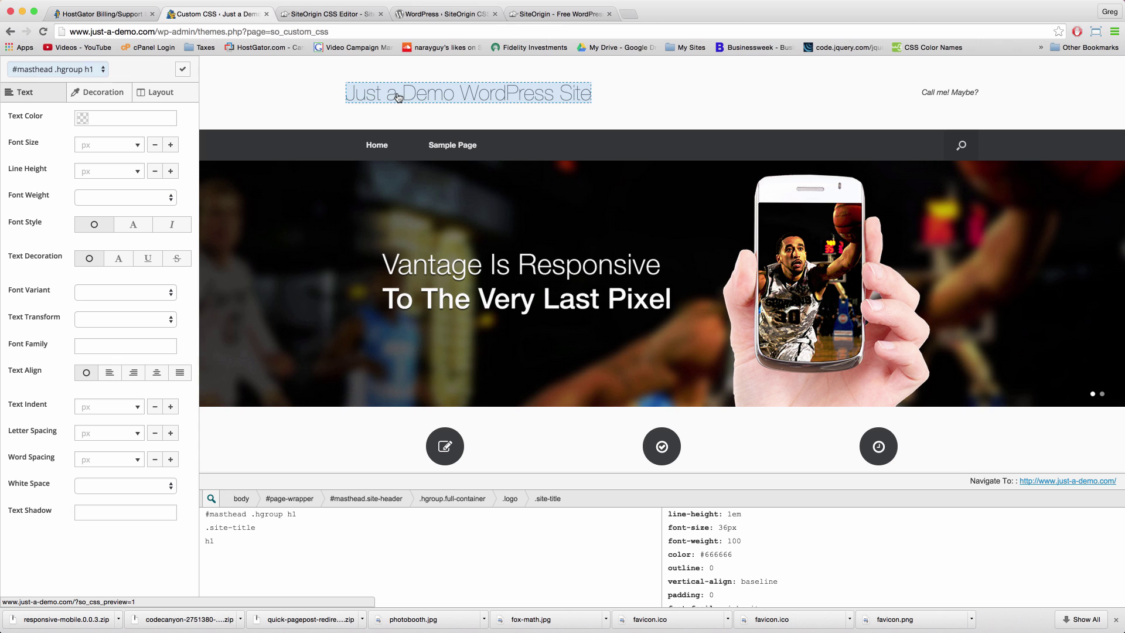
{"action": "left_click", "coordinate": [212, 96]}
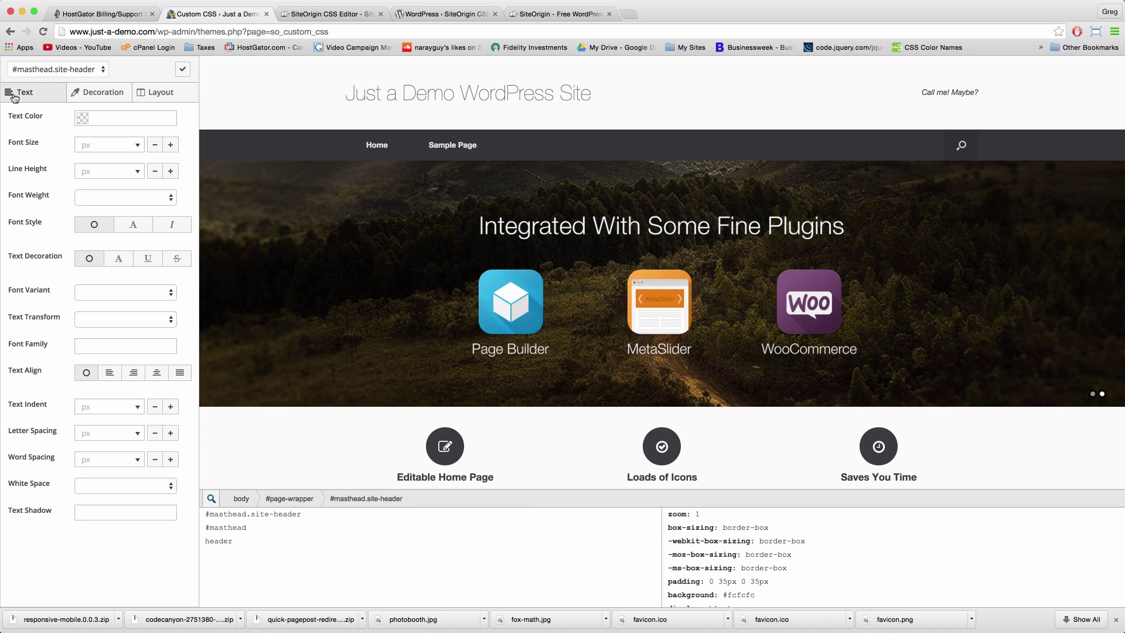
{"action": "left_click", "coordinate": [90, 94]}
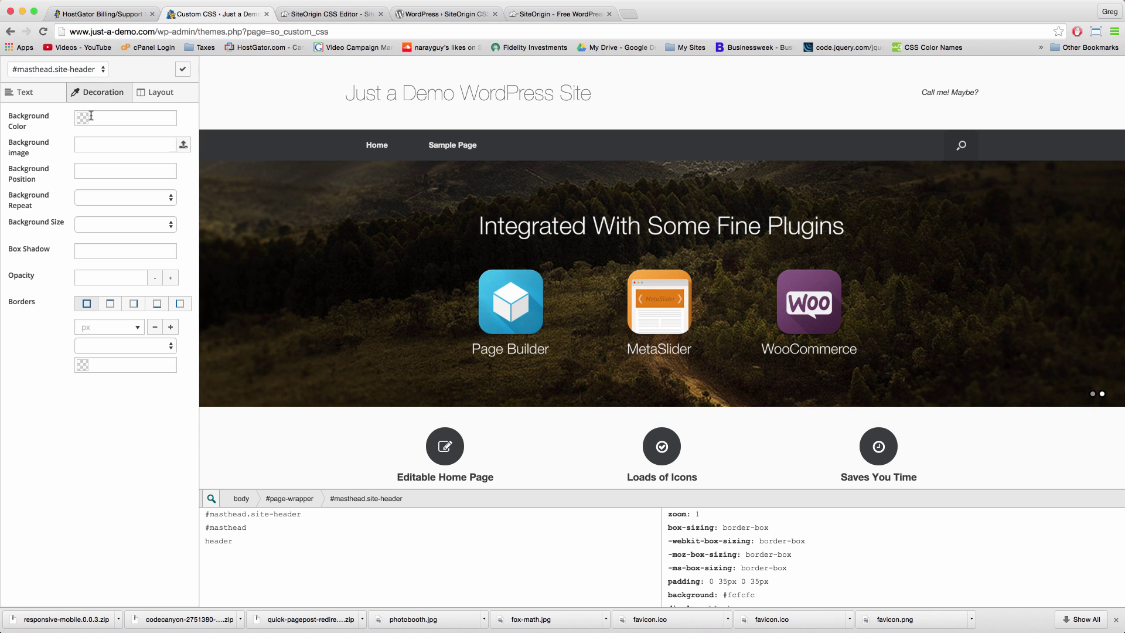
{"action": "left_click", "coordinate": [84, 117]}
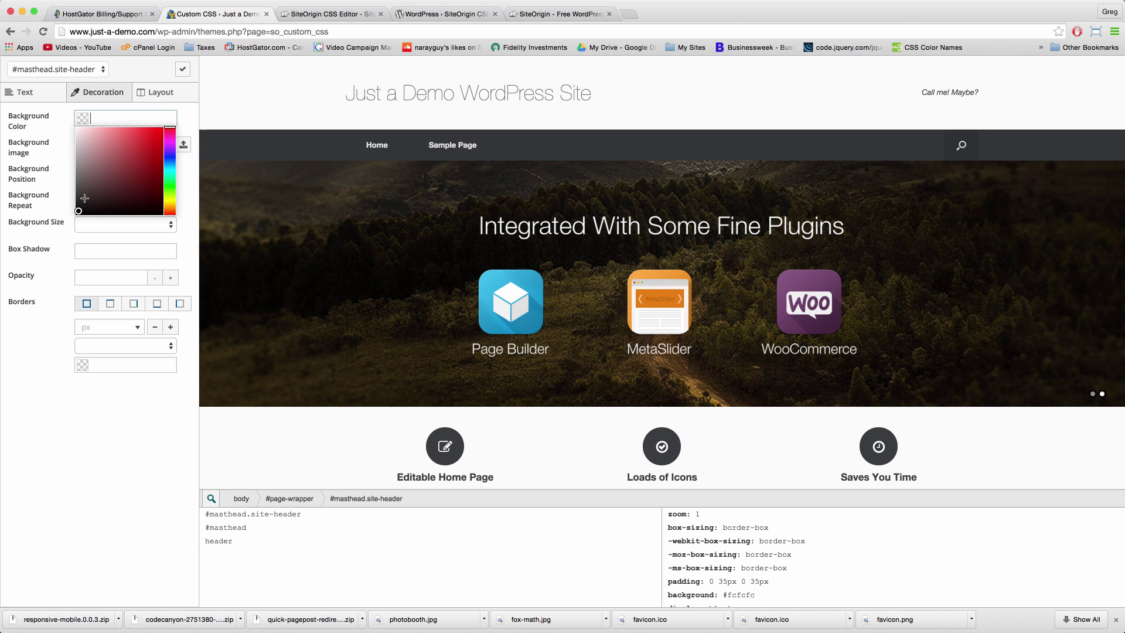
Step: Make the header background purple and set the site title's text colour to #ffffff
{"action": "left_click_drag", "start_coordinate": [85, 198], "coordinate": [121, 147]}
{"action": "left_click", "coordinate": [170, 140]}
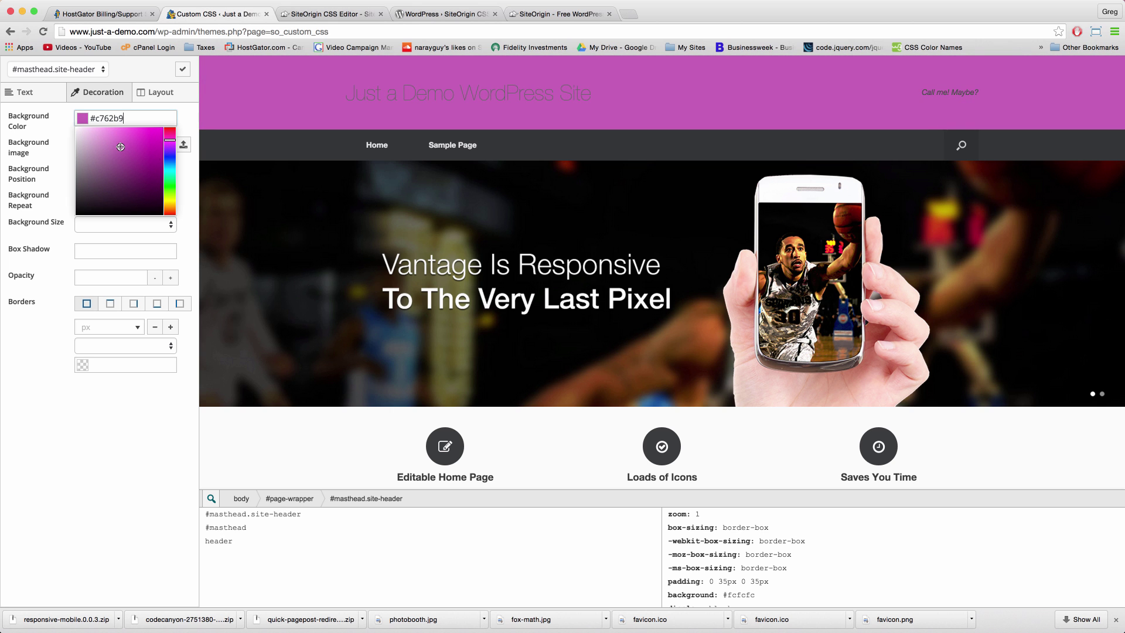
{"action": "left_click", "coordinate": [365, 92]}
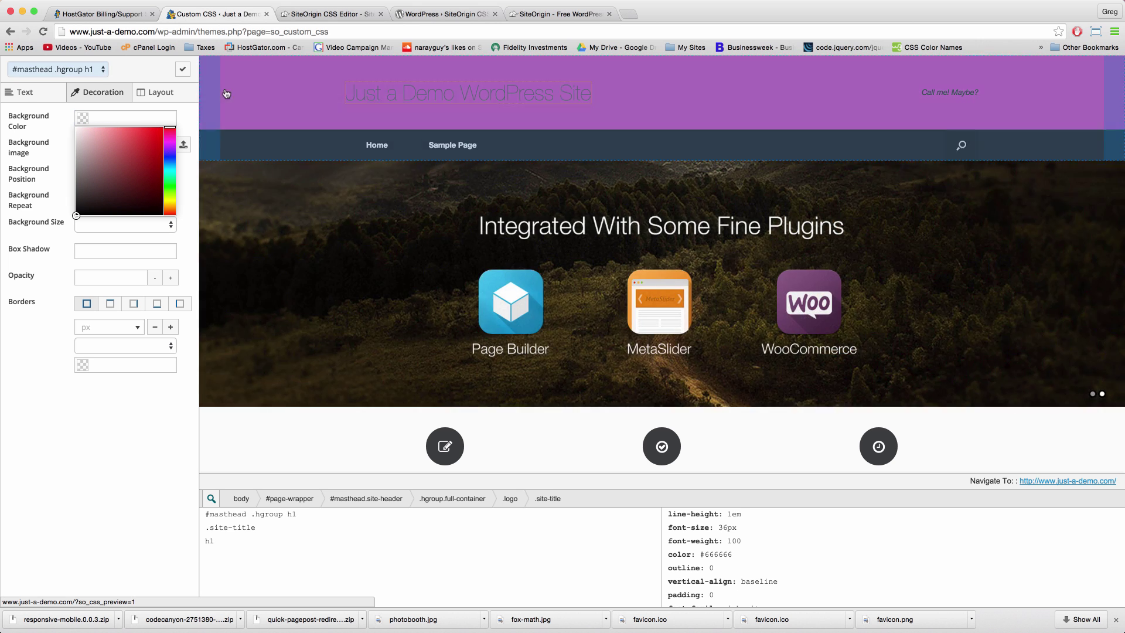
{"action": "left_click", "coordinate": [23, 92]}
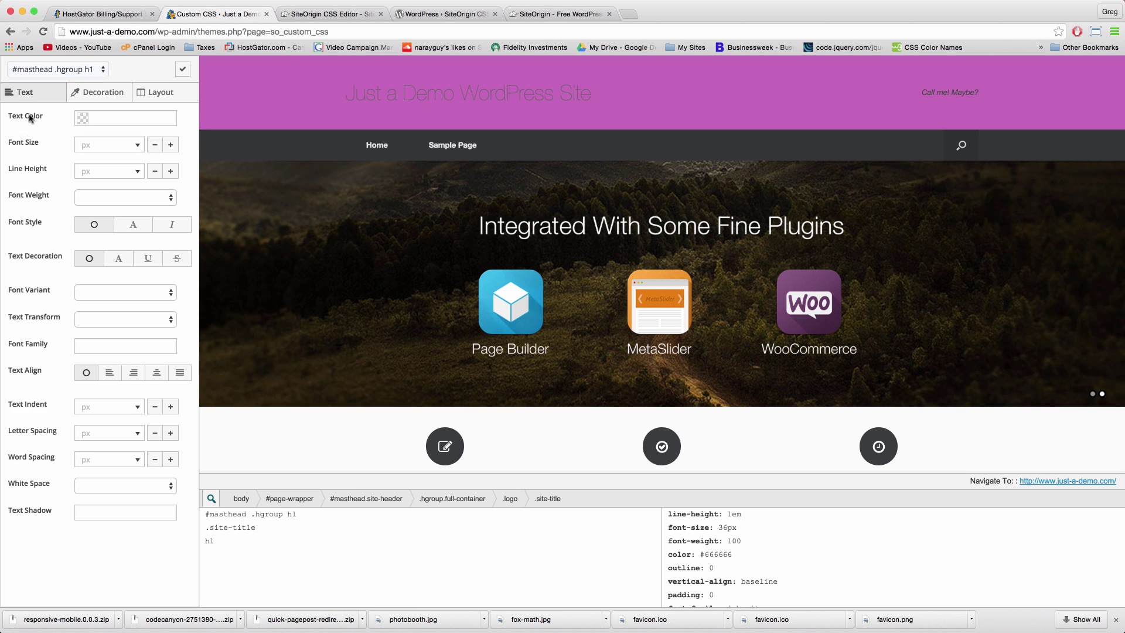
{"action": "left_click", "coordinate": [80, 118]}
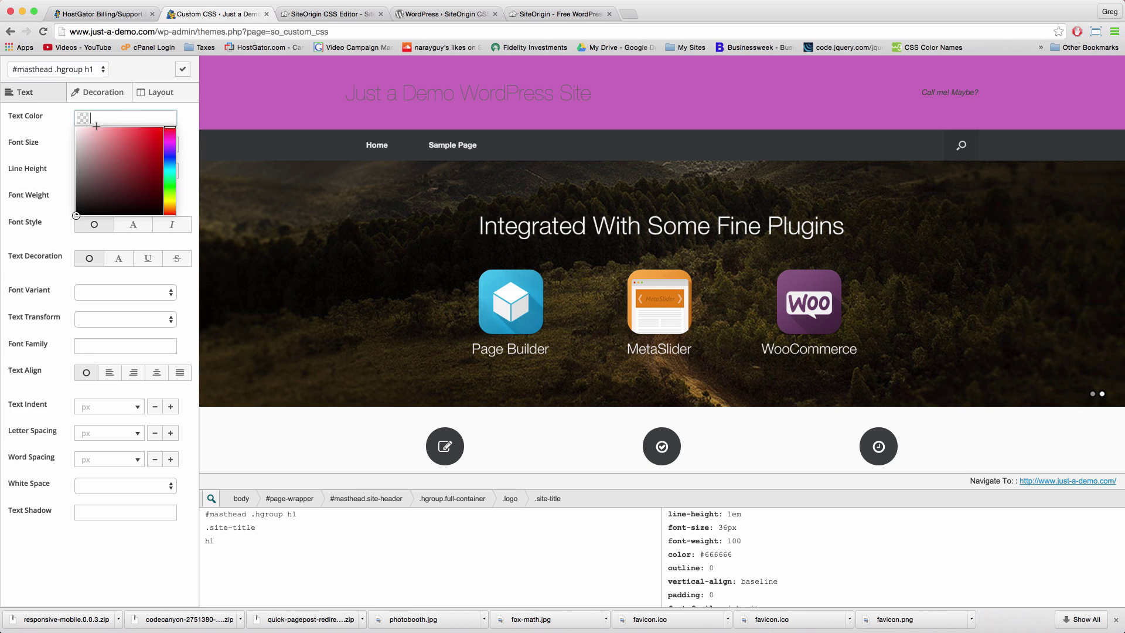
{"action": "left_click_drag", "start_coordinate": [118, 161], "coordinate": [70, 128]}
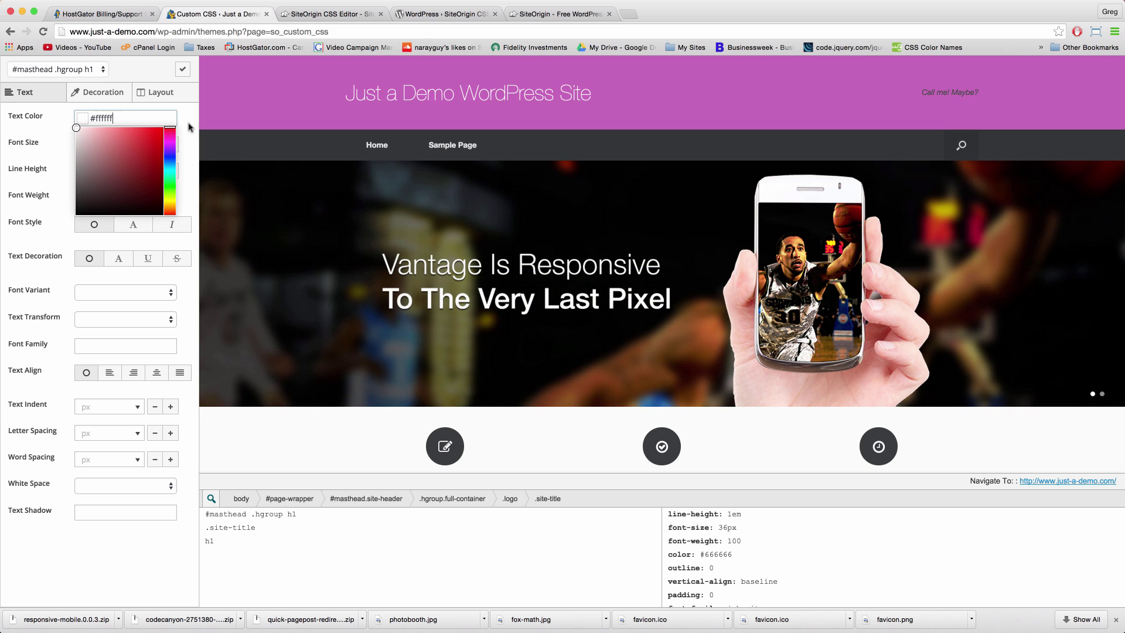
{"action": "left_click", "coordinate": [212, 142]}
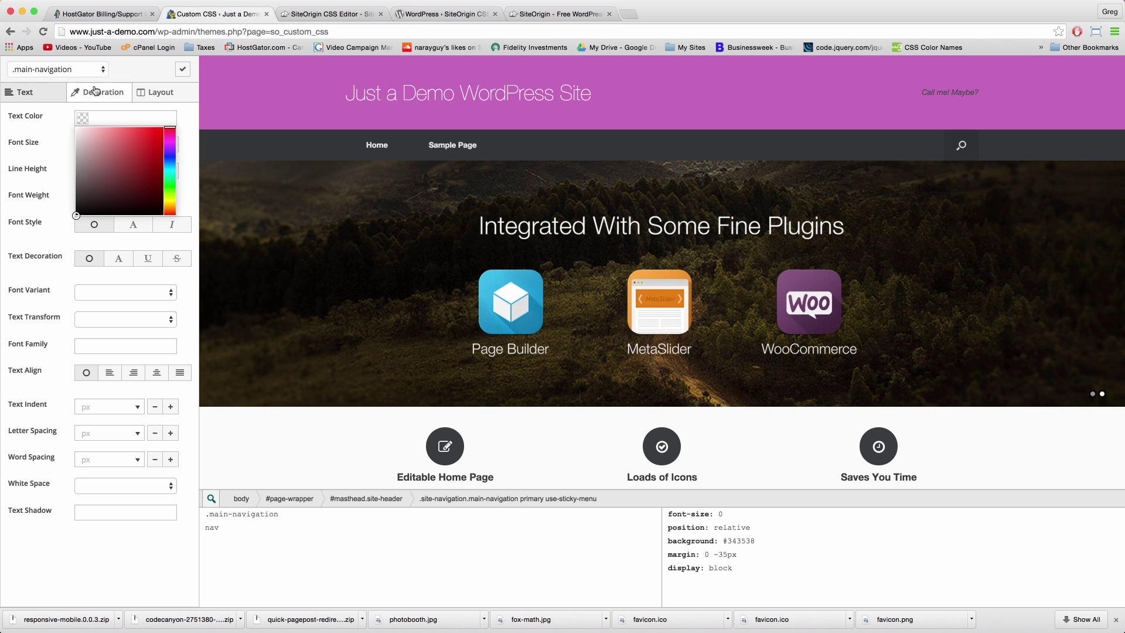
Step: Set the .main-navigation background colour to pale green #aac2ae
{"action": "left_click", "coordinate": [96, 92]}
{"action": "left_click", "coordinate": [80, 117]}
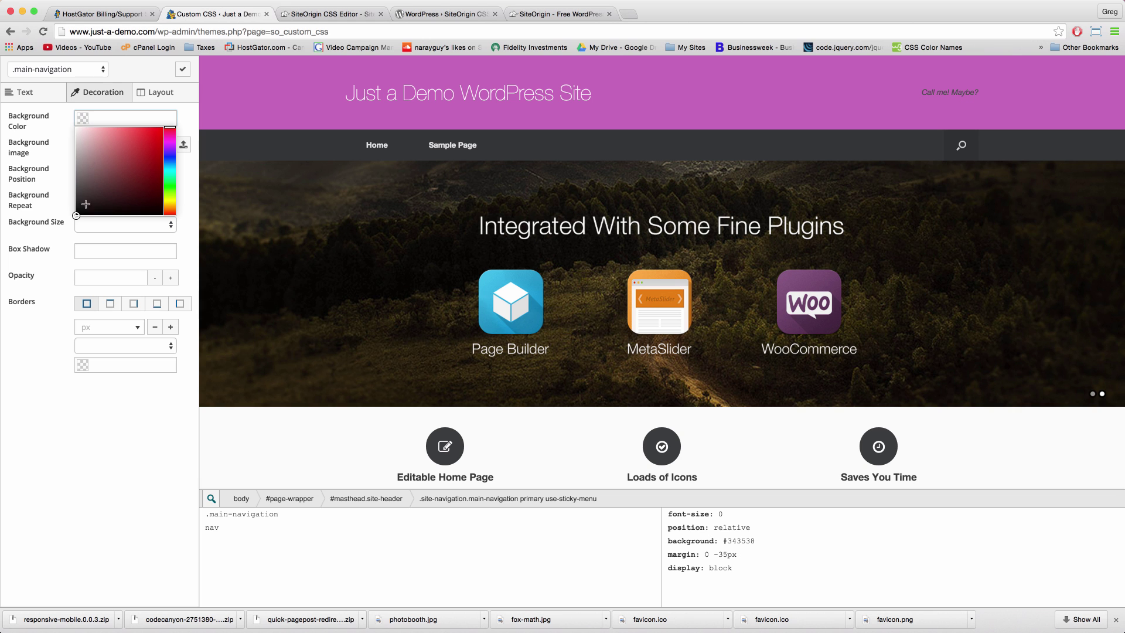
{"action": "left_click_drag", "start_coordinate": [85, 204], "coordinate": [86, 149]}
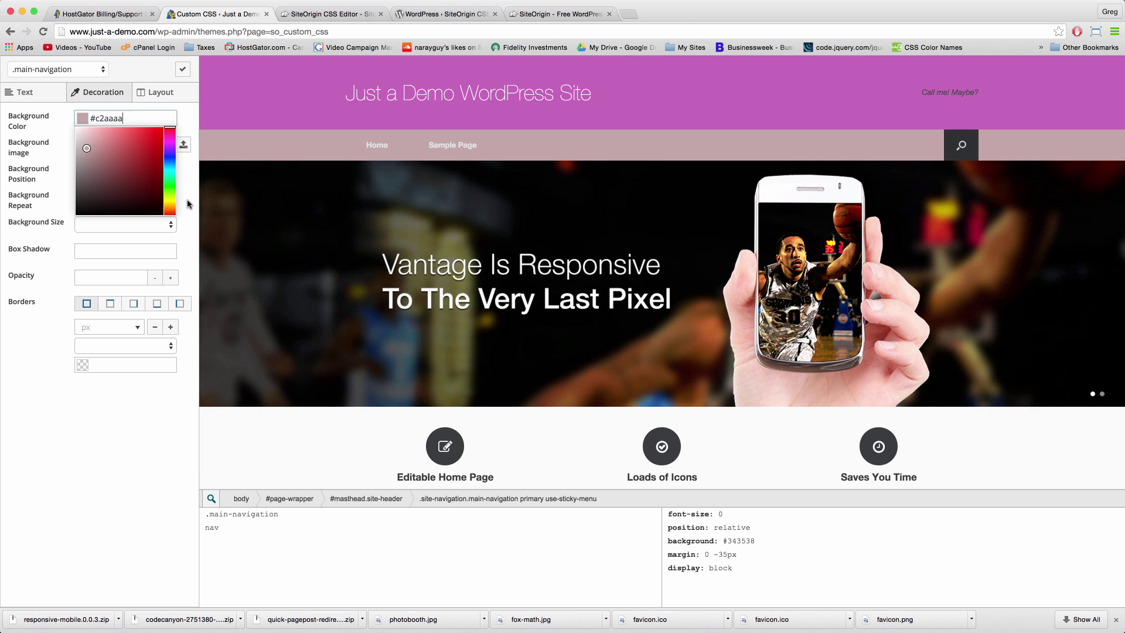
{"action": "left_click", "coordinate": [169, 184]}
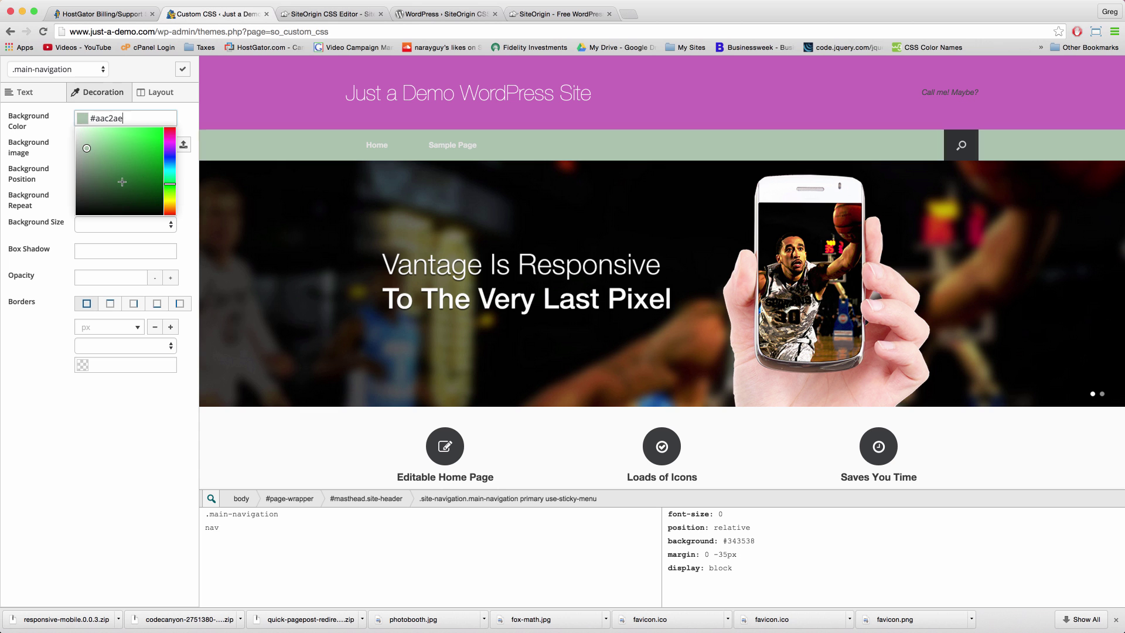
{"action": "scroll", "coordinate": [301, 369], "scroll_direction": "down", "scroll_amount": 5}
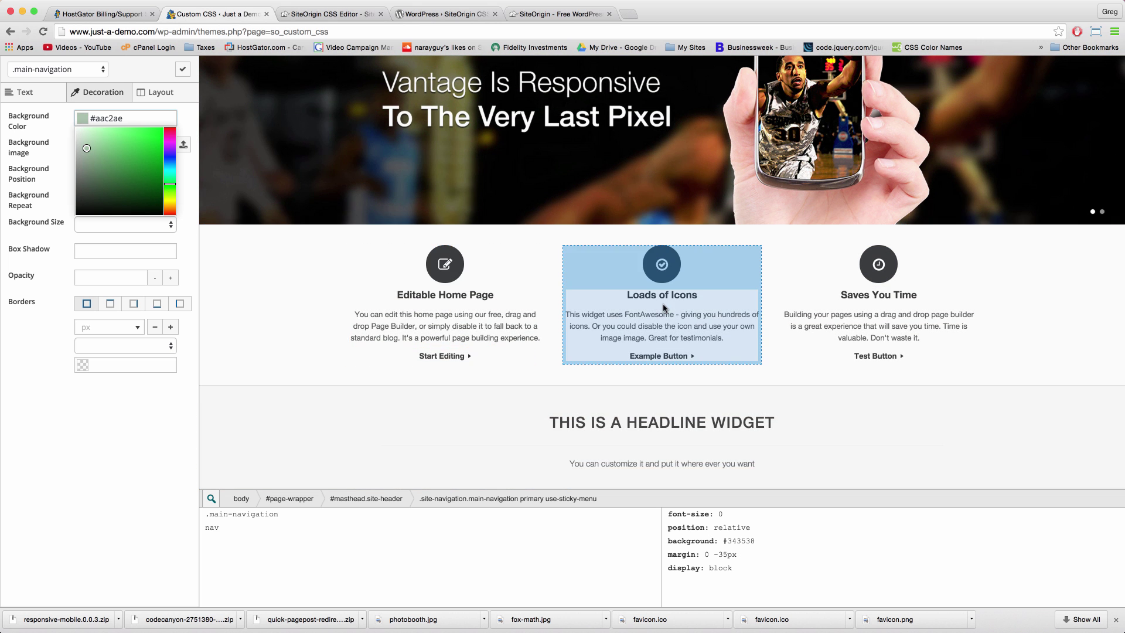
{"action": "scroll", "coordinate": [460, 279], "scroll_direction": "down", "scroll_amount": 1}
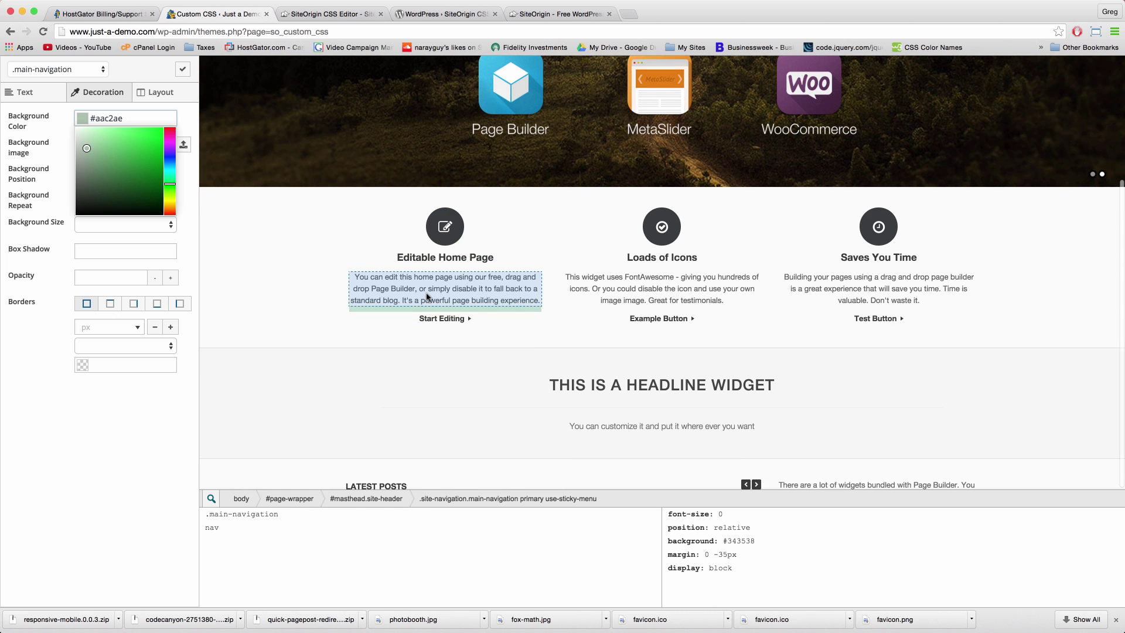
Step: Set Text Transform to Capitalize for the circle-icon feature descriptions, after briefly trying Uppercase
{"action": "left_click", "coordinate": [437, 293]}
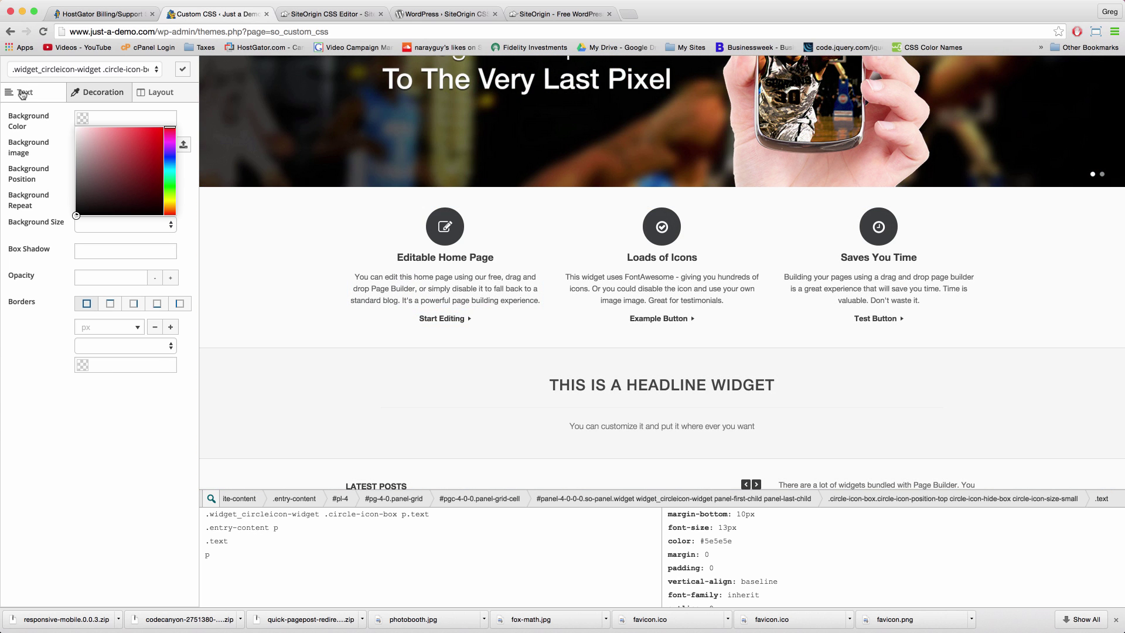
{"action": "left_click", "coordinate": [23, 93]}
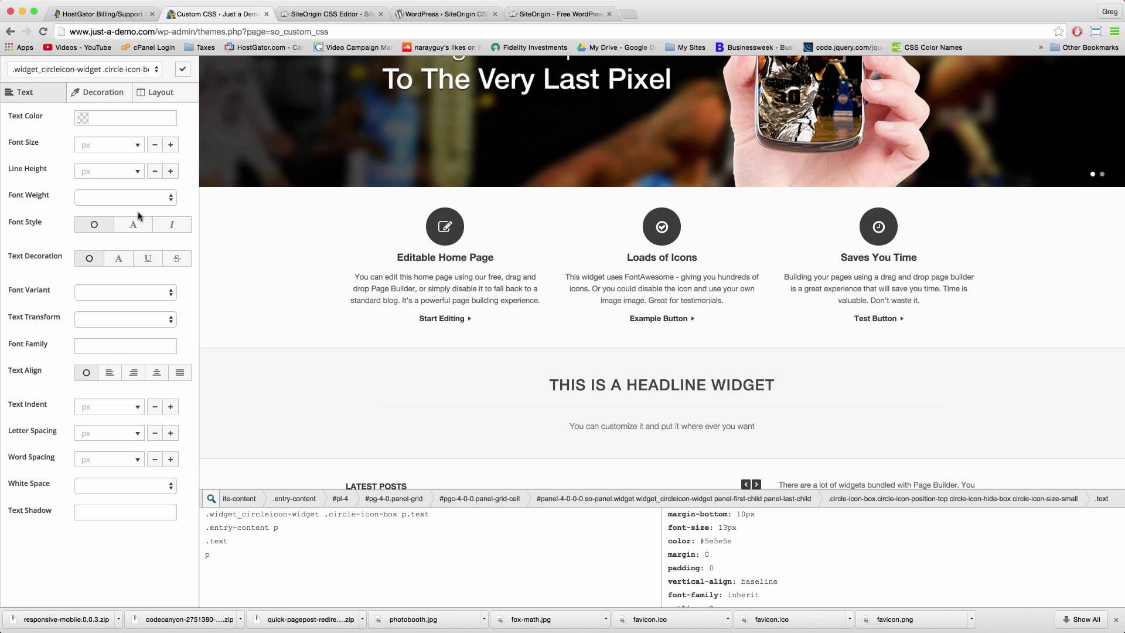
{"action": "left_click", "coordinate": [113, 320]}
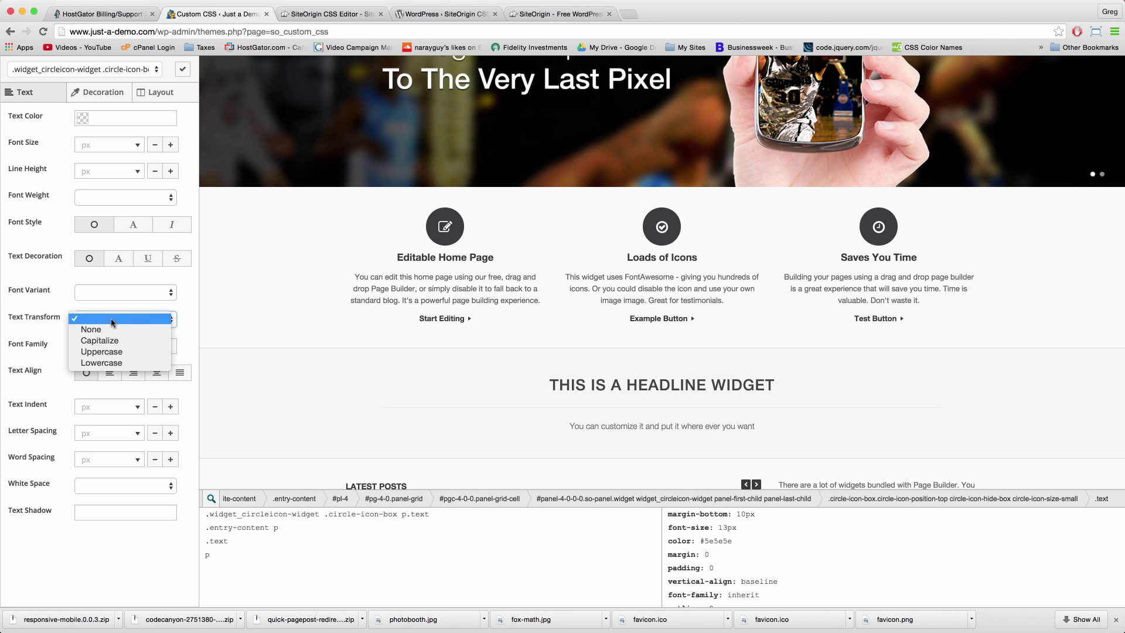
{"action": "left_click", "coordinate": [113, 342]}
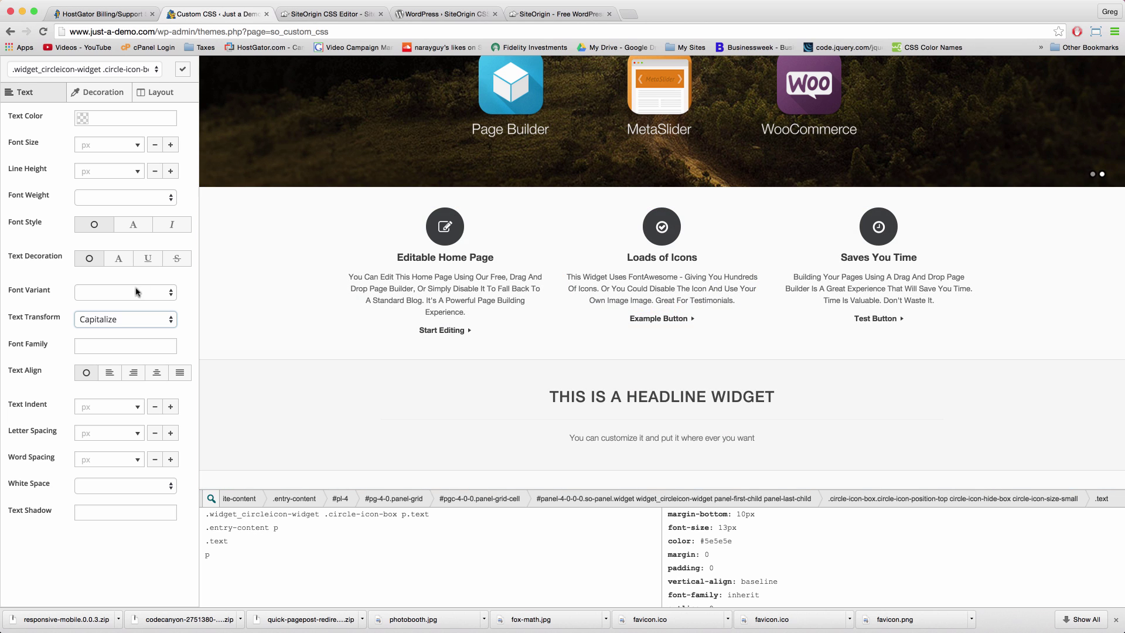
{"action": "left_click", "coordinate": [116, 321]}
{"action": "left_click", "coordinate": [111, 332]}
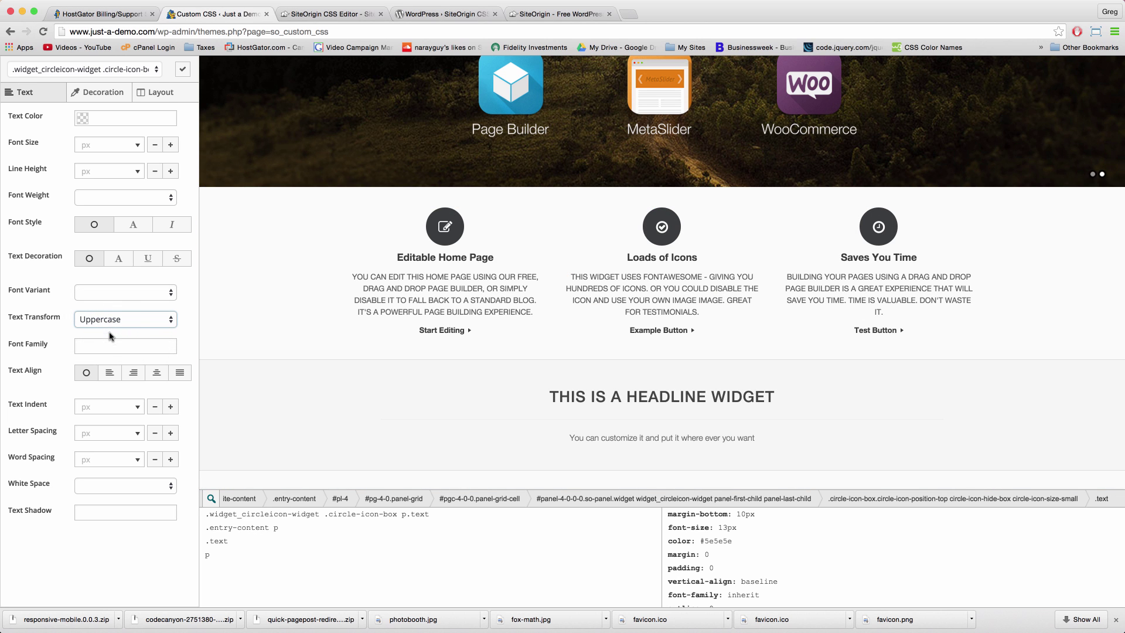
{"action": "left_click", "coordinate": [123, 319]}
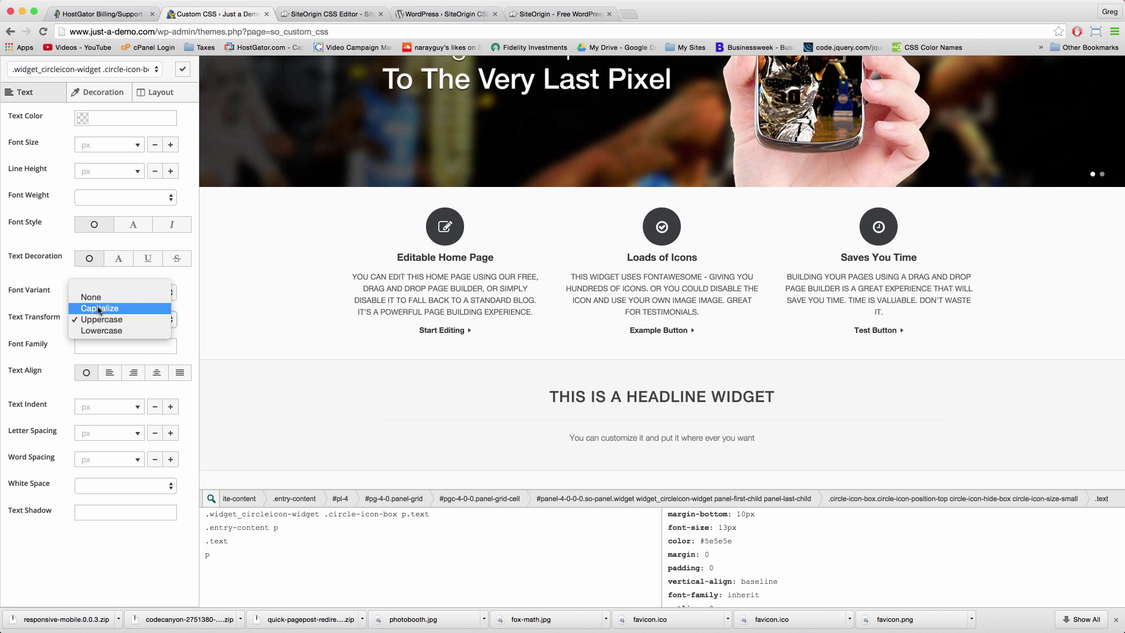
{"action": "left_click", "coordinate": [117, 307]}
{"action": "scroll", "coordinate": [332, 315], "scroll_direction": "down", "scroll_amount": 3}
{"action": "scroll", "coordinate": [332, 315], "scroll_direction": "down", "scroll_amount": 3}
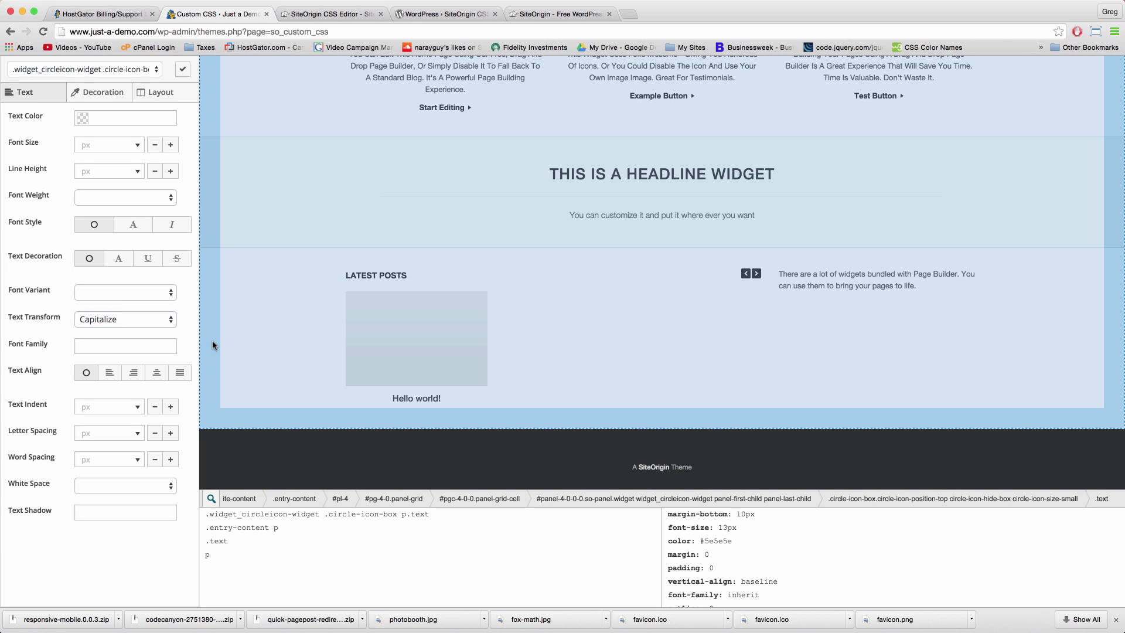
Step: Select #main.site-main and give it a blue #6a9be6 background in the Decoration settings
{"action": "left_click", "coordinate": [212, 341]}
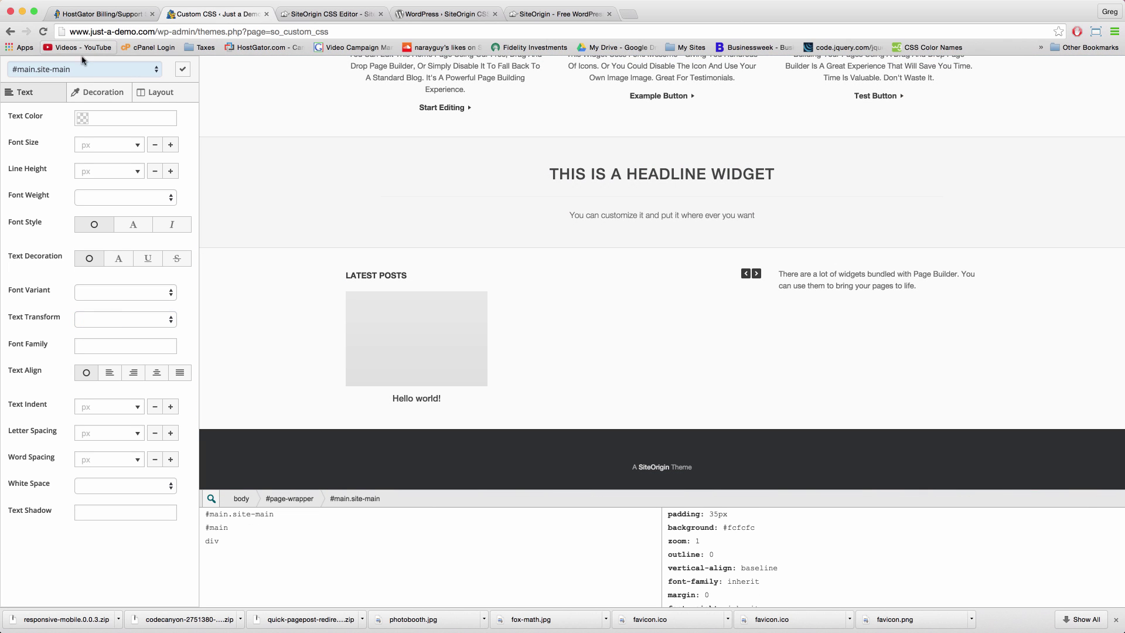
{"action": "left_click", "coordinate": [98, 92]}
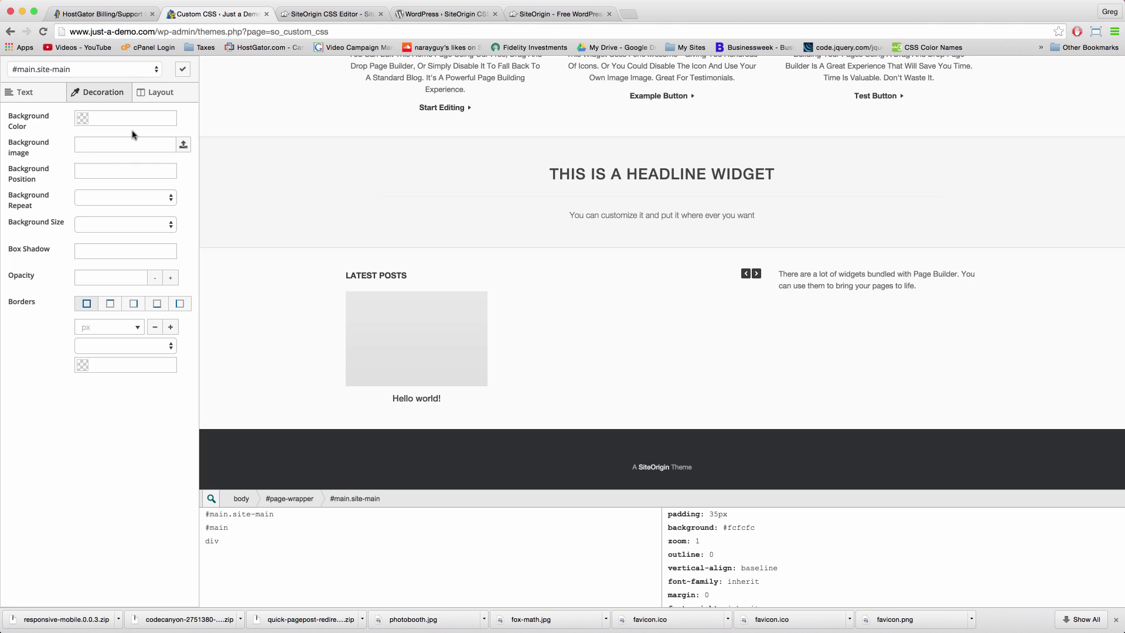
{"action": "left_click", "coordinate": [97, 118]}
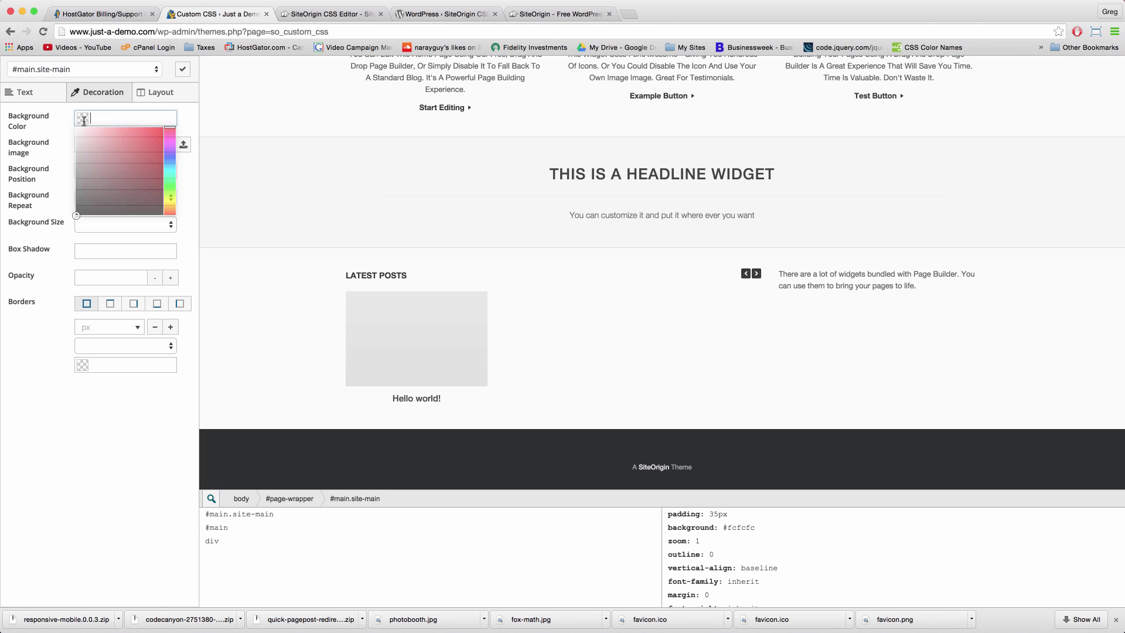
{"action": "left_click", "coordinate": [165, 162]}
{"action": "left_click_drag", "start_coordinate": [89, 180], "coordinate": [125, 146]}
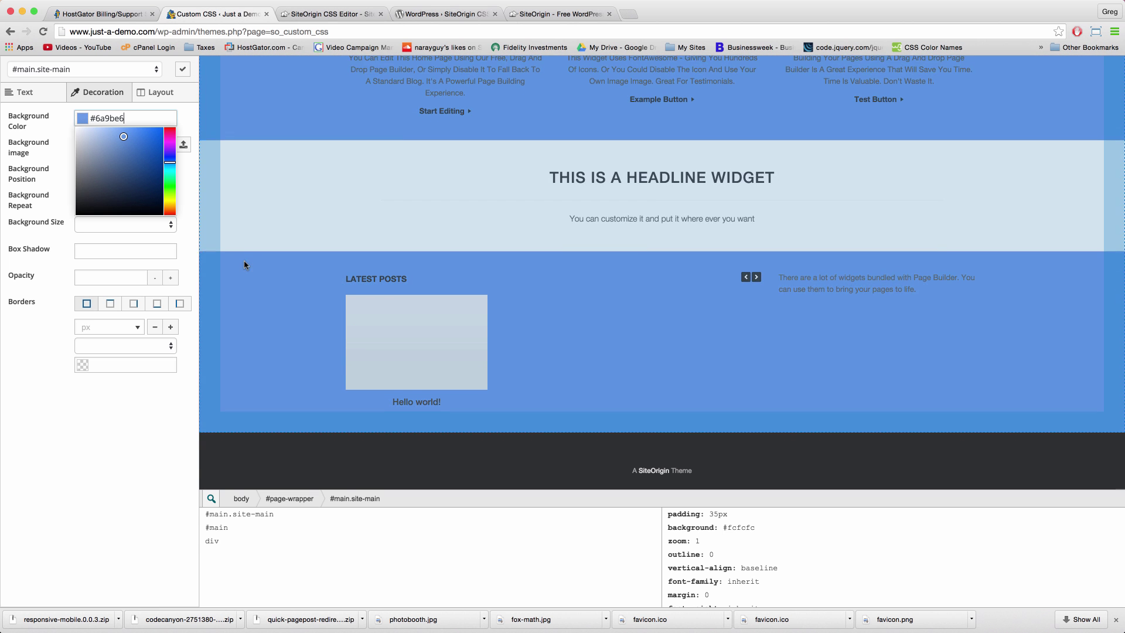
{"action": "scroll", "coordinate": [244, 260], "scroll_direction": "up", "scroll_amount": 7}
{"action": "scroll", "coordinate": [244, 260], "scroll_direction": "down", "scroll_amount": 5}
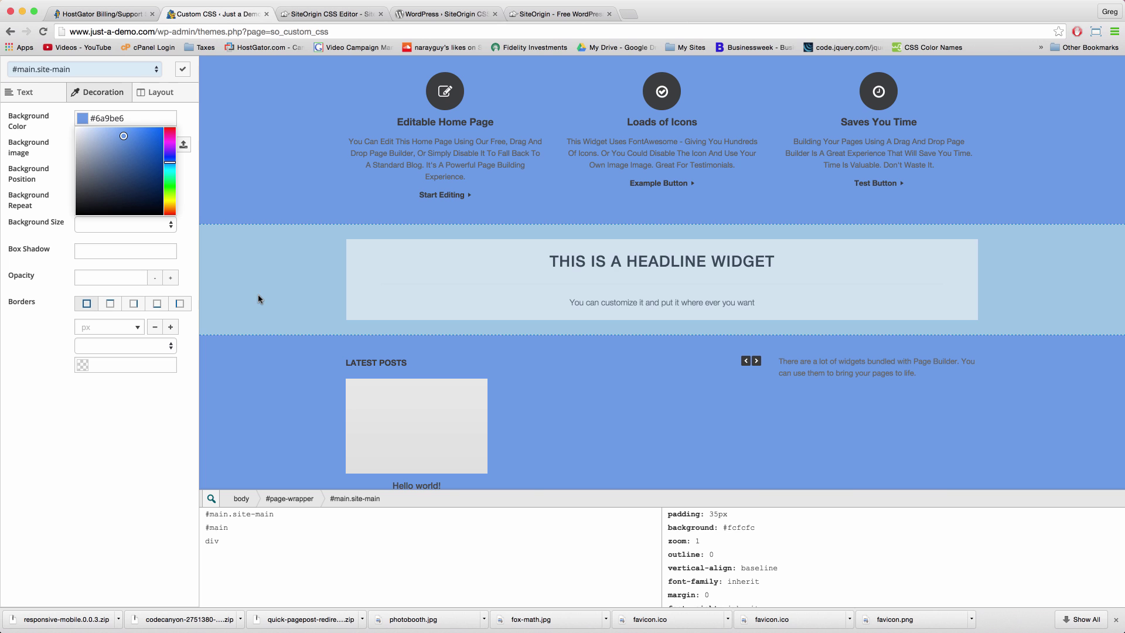
Step: Check the headline row, latest-posts cell and thumbnail overlay, then reselect the main content area
{"action": "left_click", "coordinate": [258, 294]}
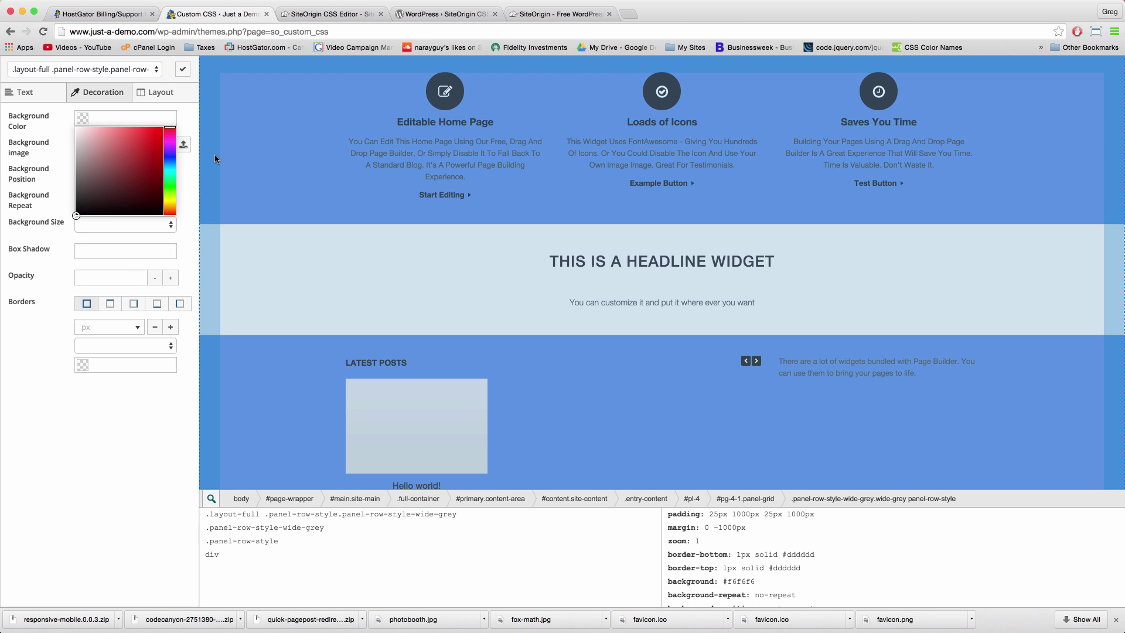
{"action": "left_click", "coordinate": [214, 155]}
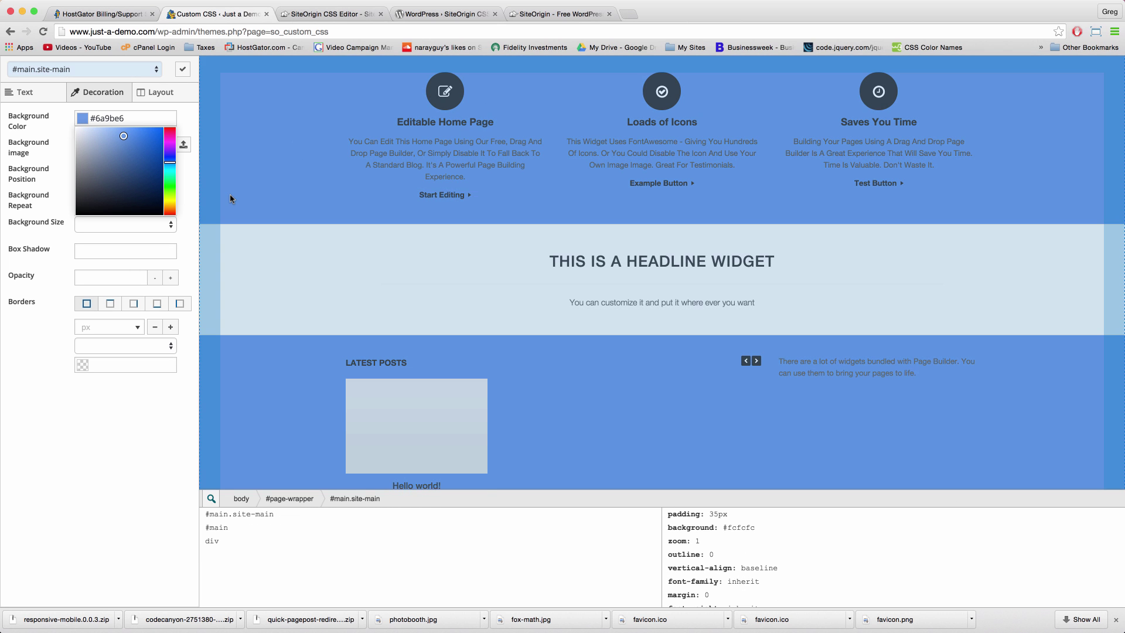
{"action": "scroll", "coordinate": [229, 196], "scroll_direction": "up", "scroll_amount": 5}
{"action": "scroll", "coordinate": [232, 199], "scroll_direction": "down", "scroll_amount": 4}
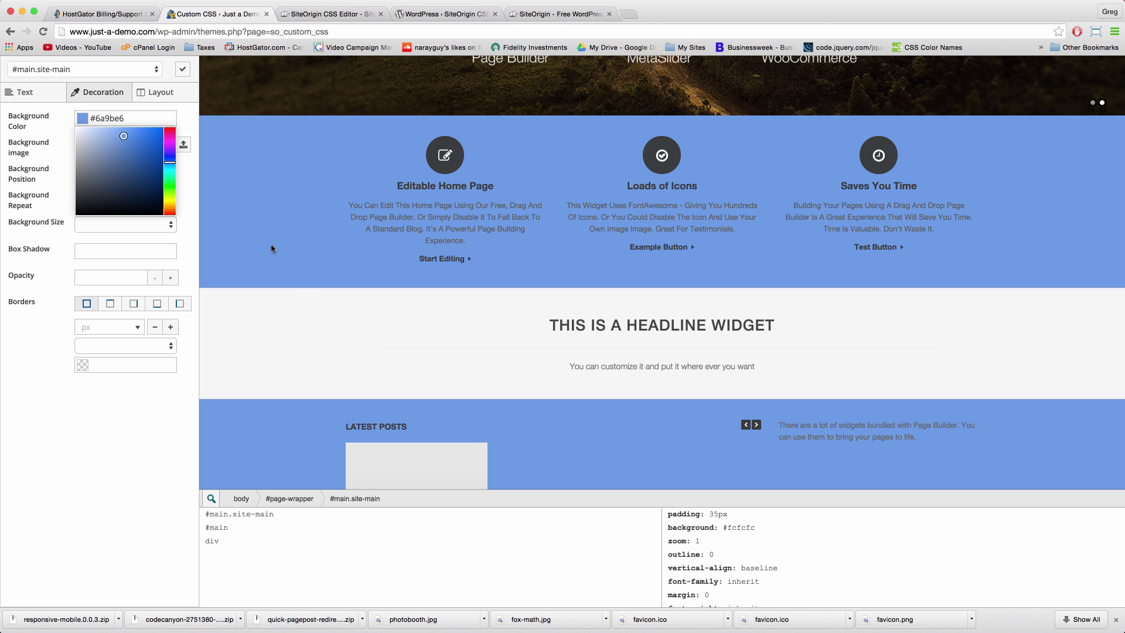
{"action": "scroll", "coordinate": [293, 457], "scroll_direction": "down", "scroll_amount": 3}
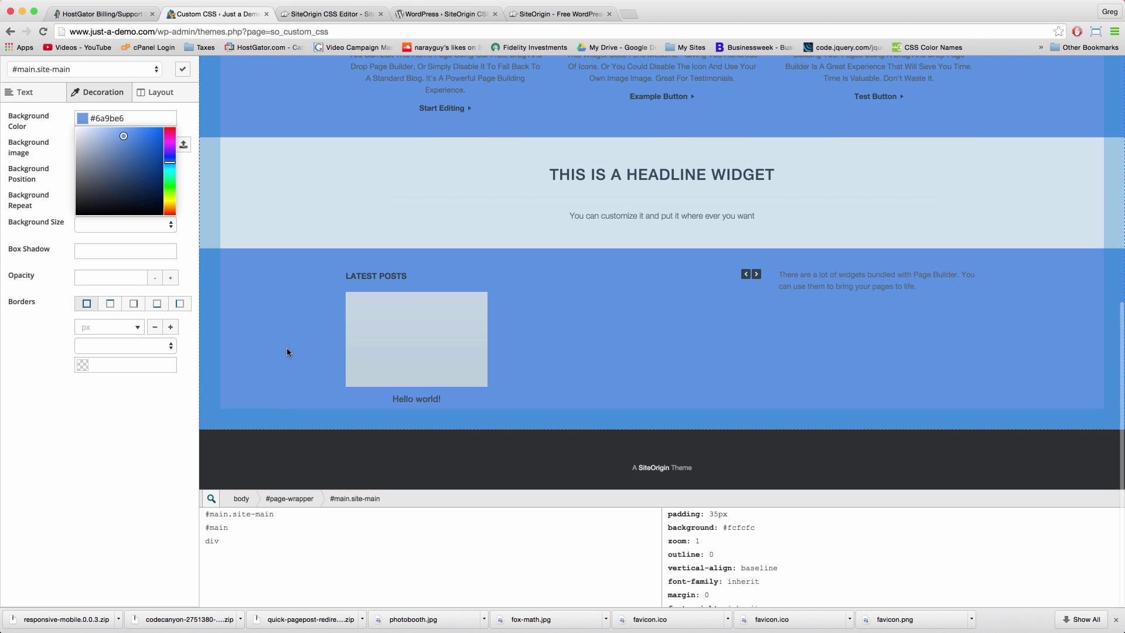
{"action": "scroll", "coordinate": [287, 347], "scroll_direction": "up", "scroll_amount": 5}
{"action": "scroll", "coordinate": [284, 304], "scroll_direction": "down", "scroll_amount": 5}
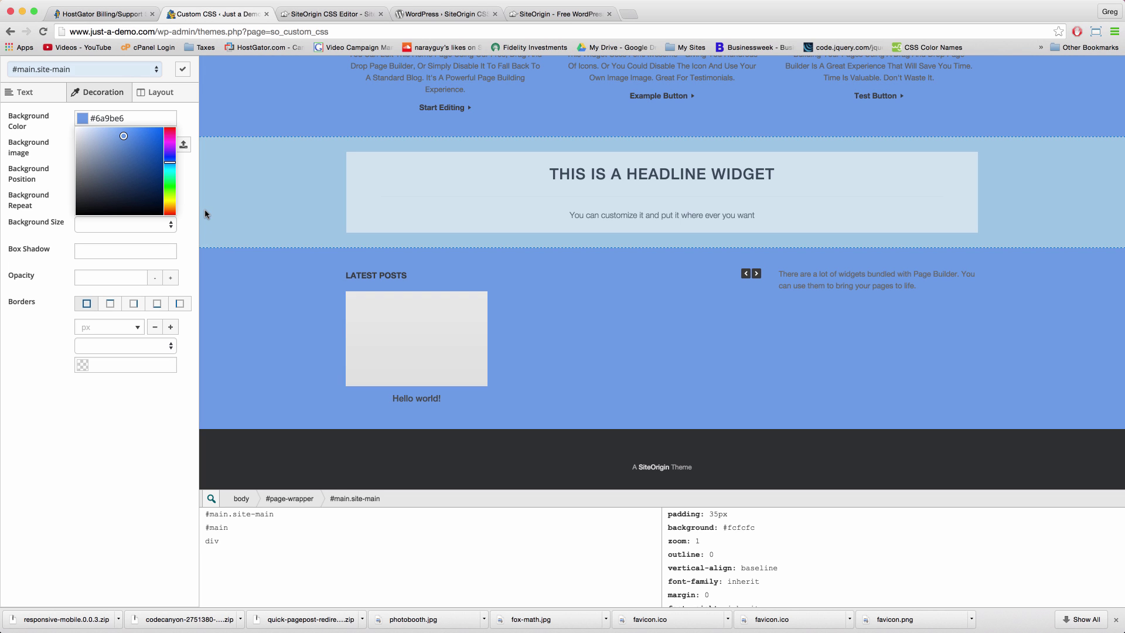
{"action": "left_click", "coordinate": [339, 343]}
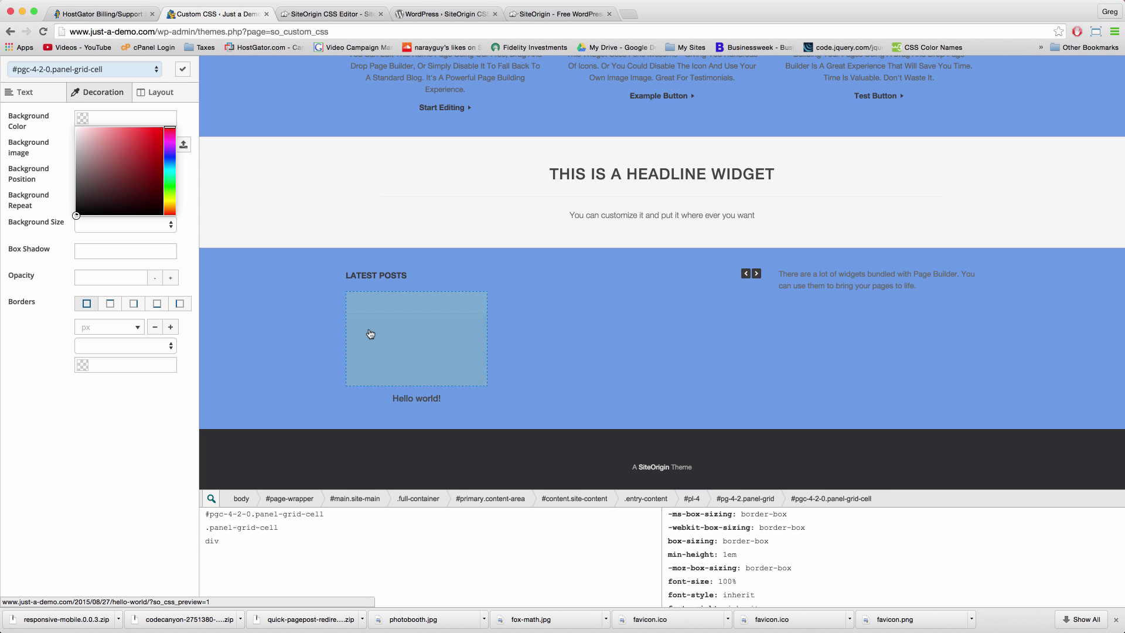
{"action": "left_click", "coordinate": [432, 334]}
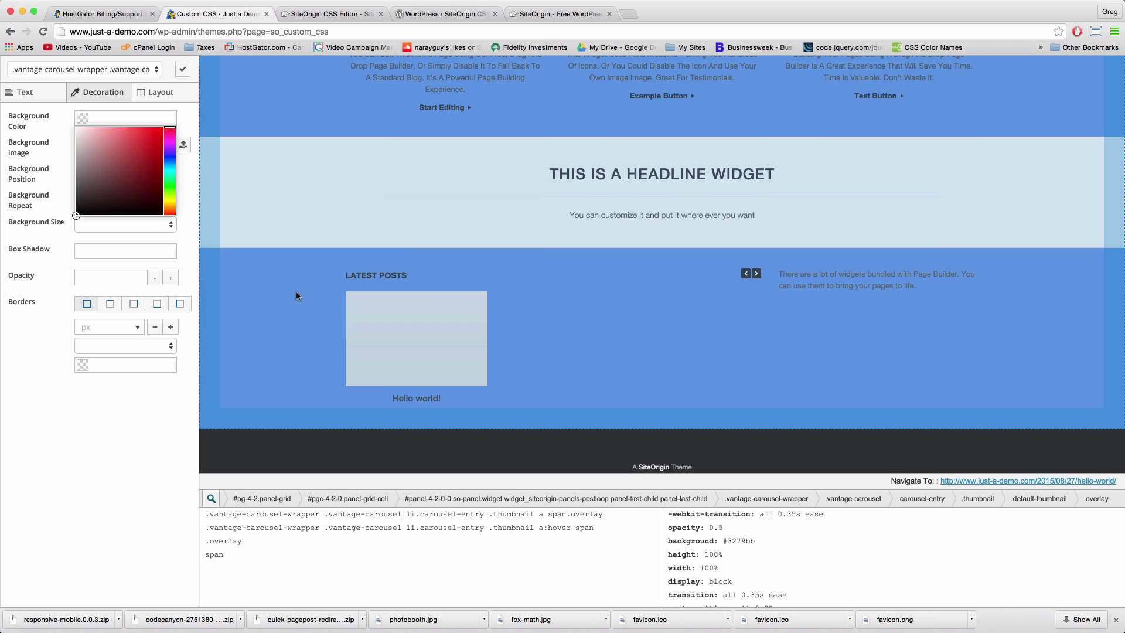
{"action": "left_click", "coordinate": [316, 298]}
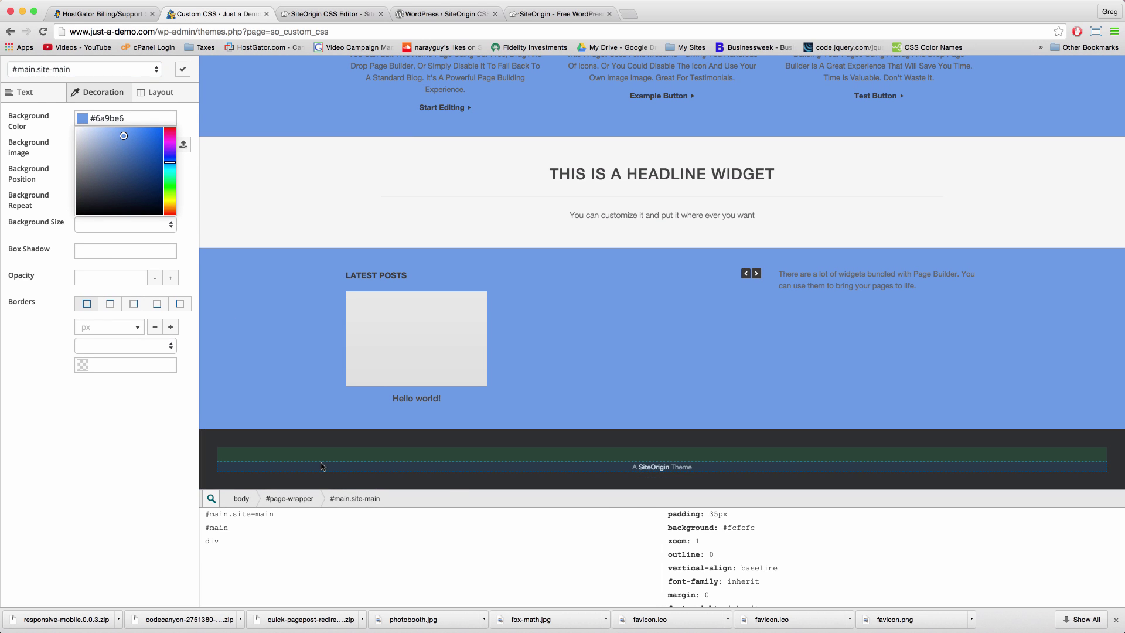
Step: Give the .layout-full #colophon footer a dark green #09611f background, then switch to the SiteOrigin CSS Editor tab
{"action": "left_click", "coordinate": [221, 453]}
{"action": "left_click", "coordinate": [217, 445]}
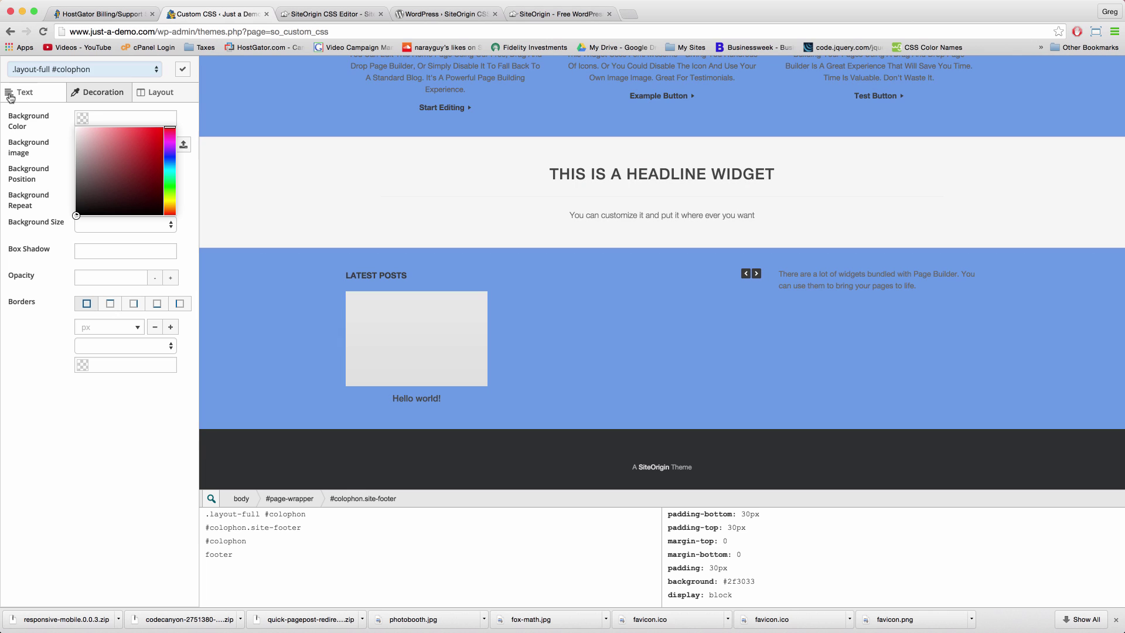
{"action": "left_click", "coordinate": [171, 183]}
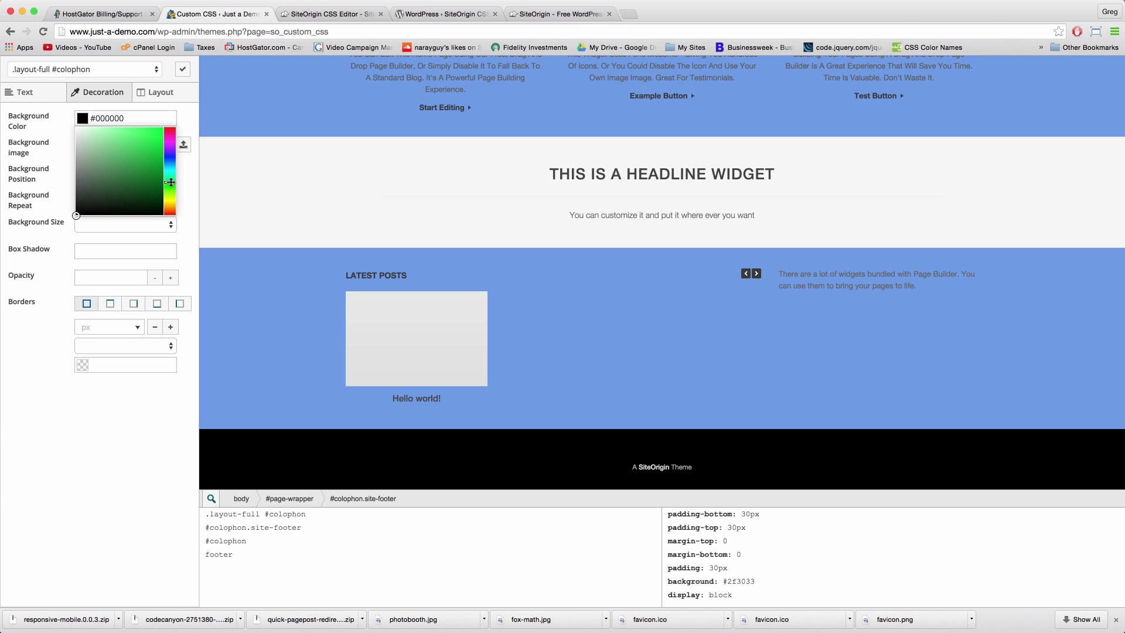
{"action": "mouse_move", "coordinate": [91, 185]}
{"action": "left_mouse_down"}
{"action": "mouse_move", "coordinate": [152, 128]}
{"action": "mouse_move", "coordinate": [163, 135]}
{"action": "mouse_move", "coordinate": [156, 182]}
{"action": "left_mouse_up"}
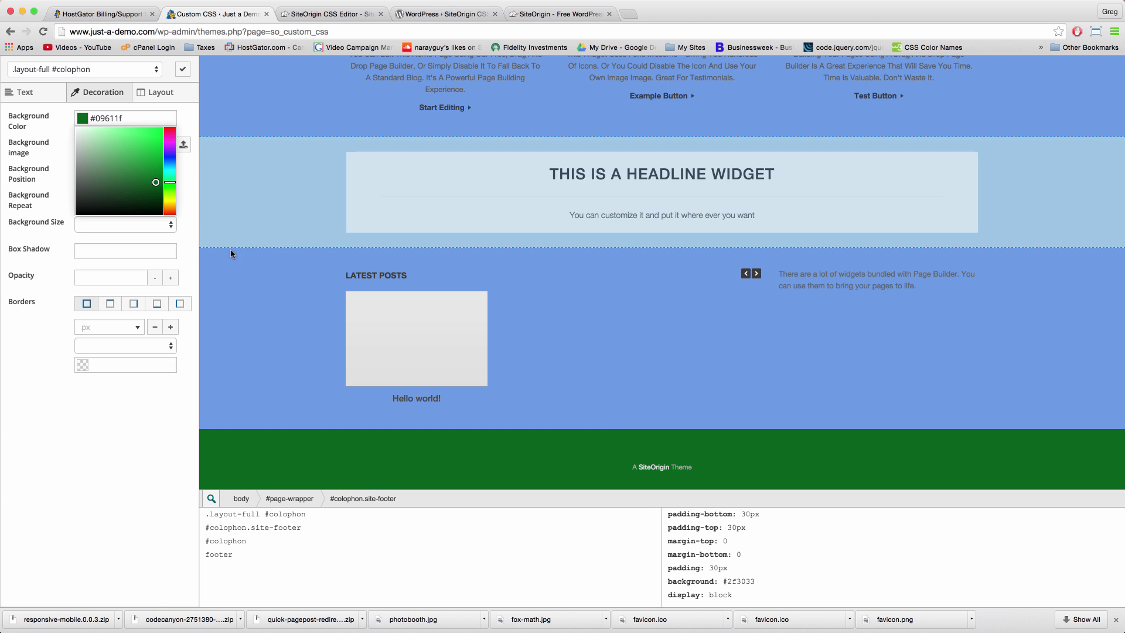
{"action": "scroll", "coordinate": [230, 249], "scroll_direction": "up", "scroll_amount": 10}
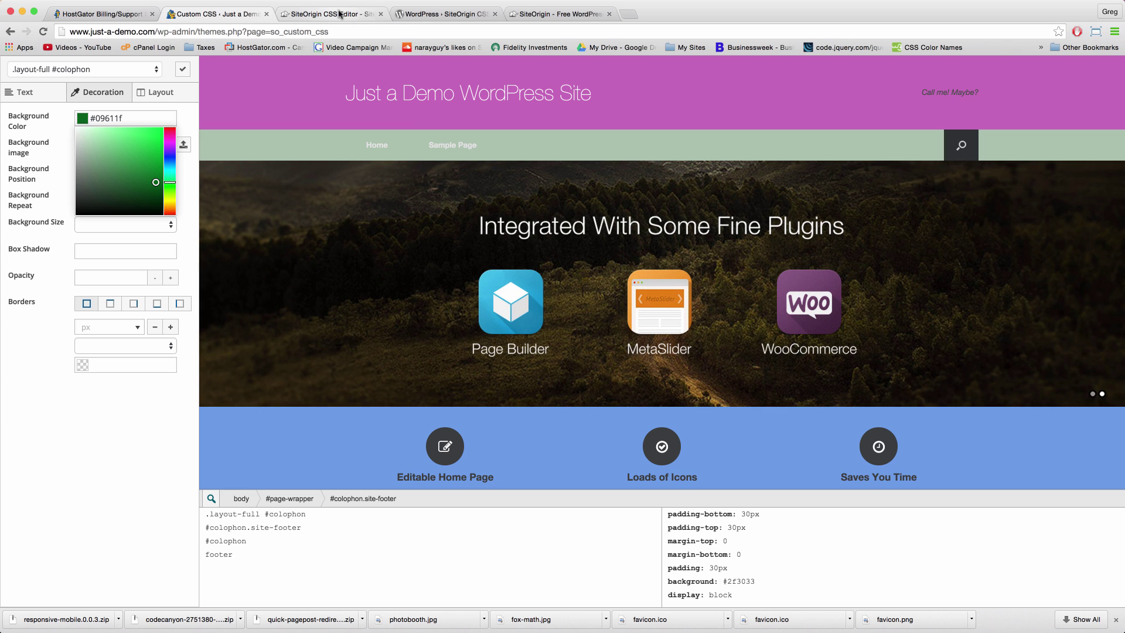
{"action": "left_click", "coordinate": [331, 19]}
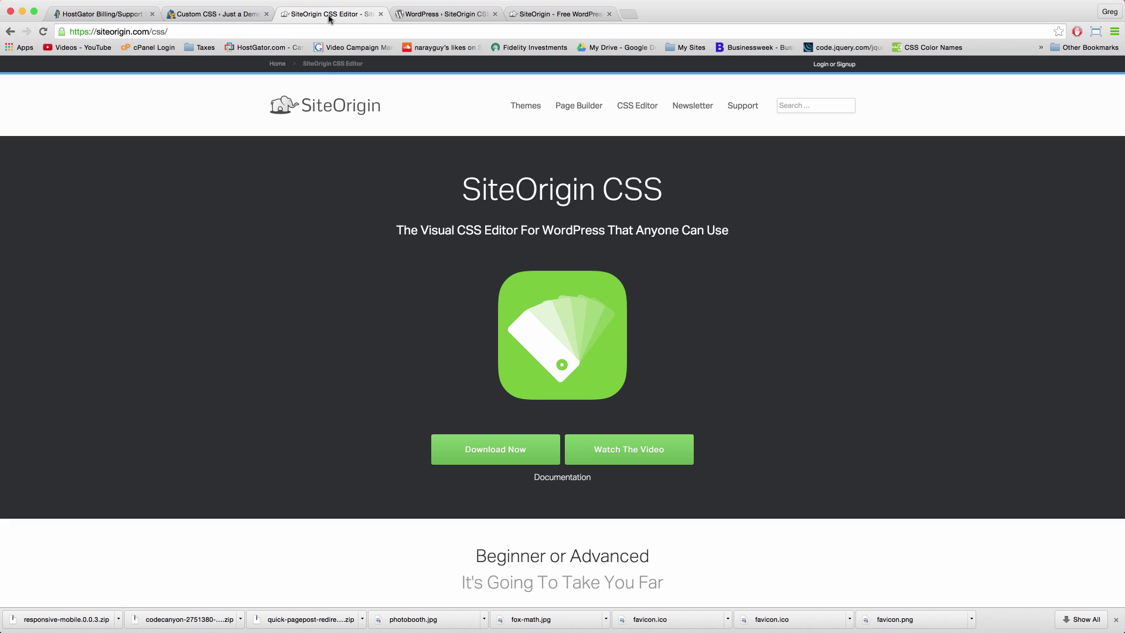
Step: Load just-a-demo.com in a new tab moved to third position, then return to the Custom CSS tab
{"action": "left_click", "coordinate": [627, 14]}
{"action": "type", "text": "just-a-demo.com"}
{"action": "key", "text": "Return"}
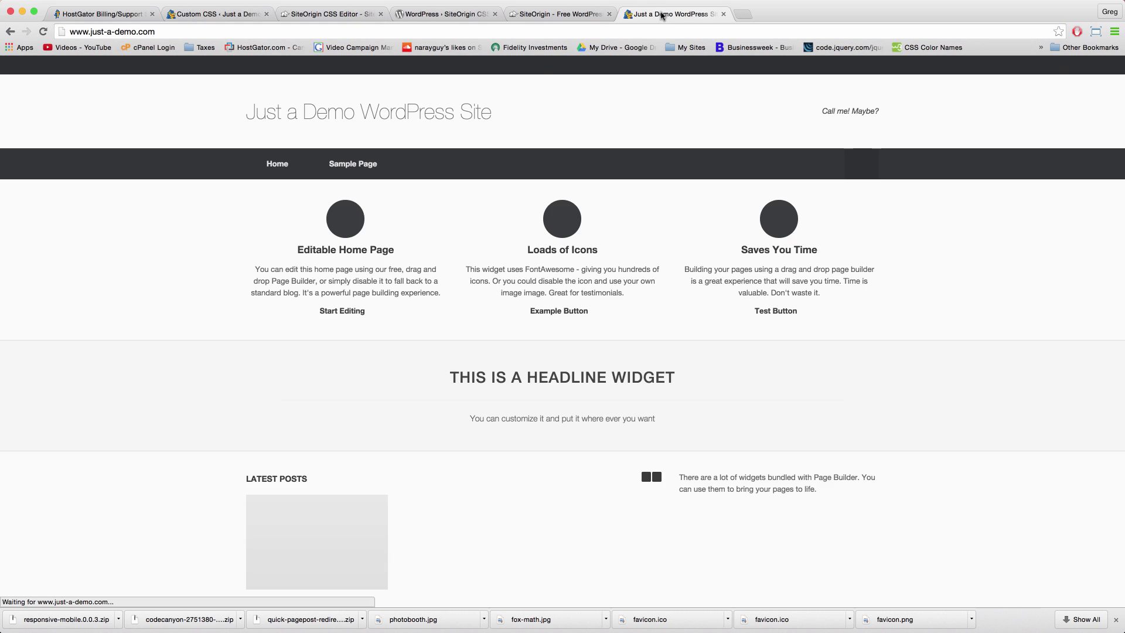
{"action": "left_click_drag", "start_coordinate": [662, 15], "coordinate": [320, 15]}
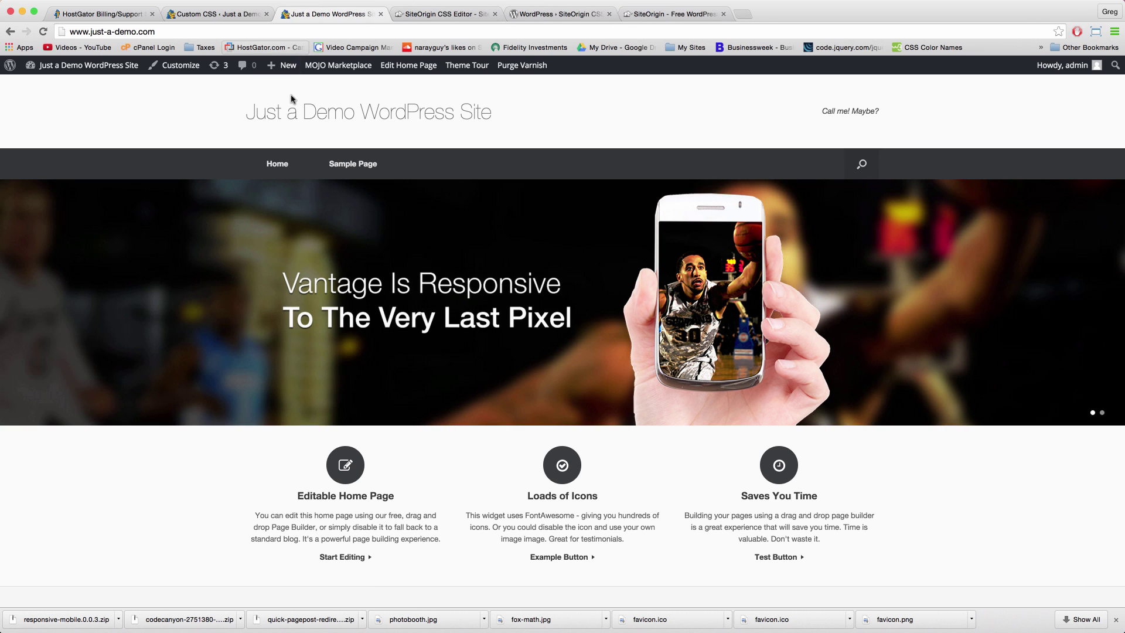
{"action": "scroll", "coordinate": [354, 297], "scroll_direction": "down", "scroll_amount": 6}
{"action": "scroll", "coordinate": [354, 297], "scroll_direction": "up", "scroll_amount": 6}
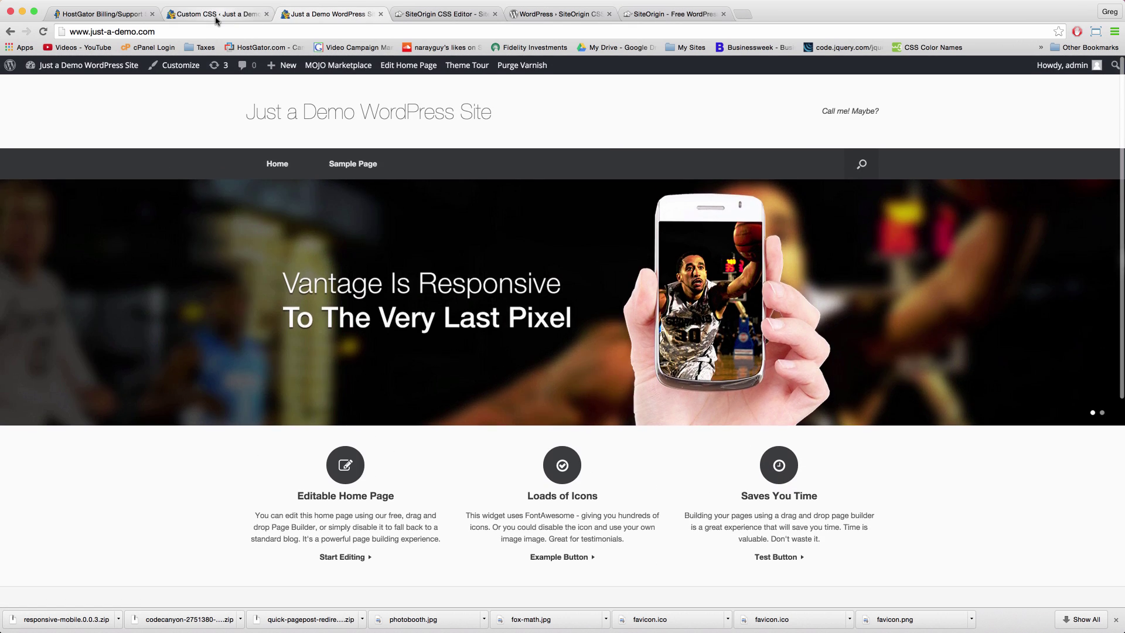
{"action": "left_click", "coordinate": [216, 20]}
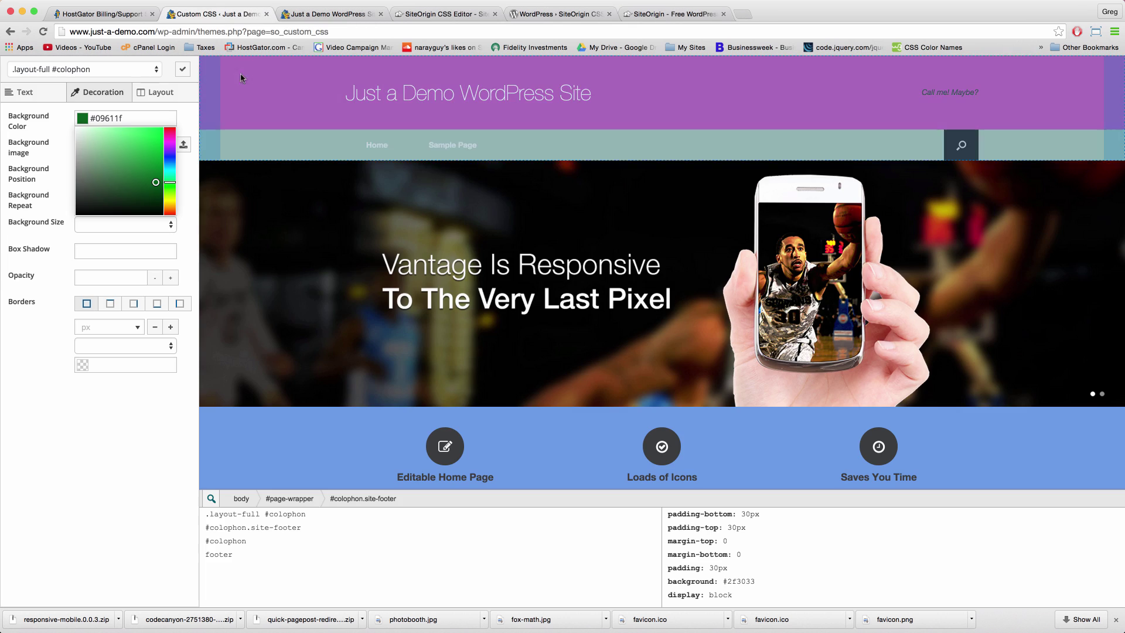
Step: Close the visual editor to apply the styles and review the generated rules, including the white title colour
{"action": "left_click", "coordinate": [183, 71]}
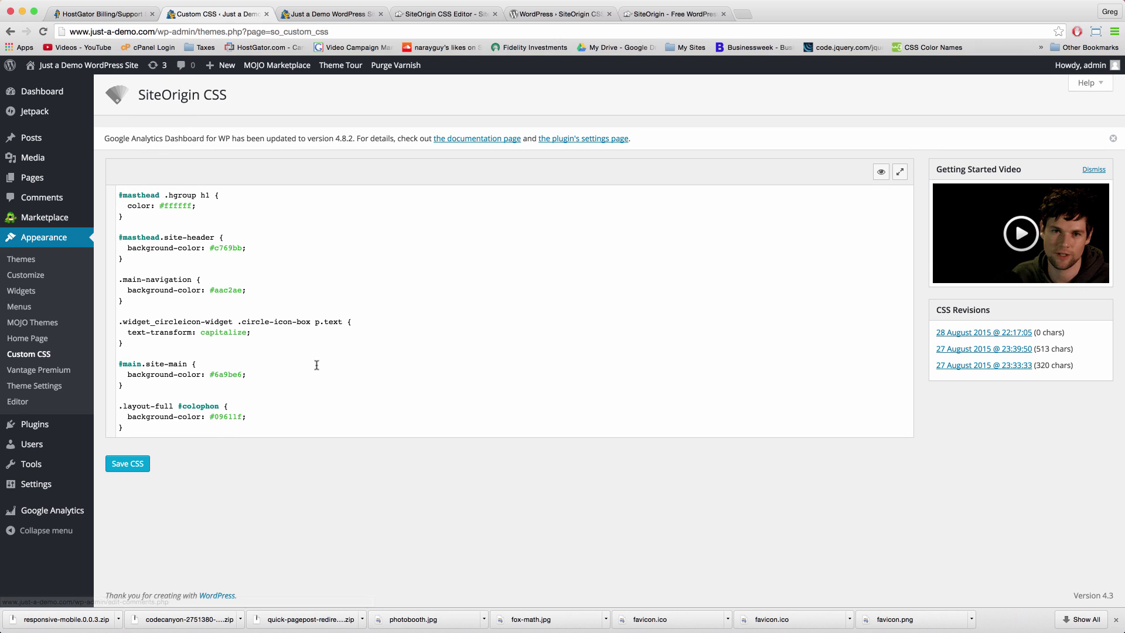
{"action": "left_click_drag", "start_coordinate": [142, 194], "coordinate": [219, 246]}
{"action": "left_click", "coordinate": [191, 395]}
{"action": "left_click", "coordinate": [218, 247]}
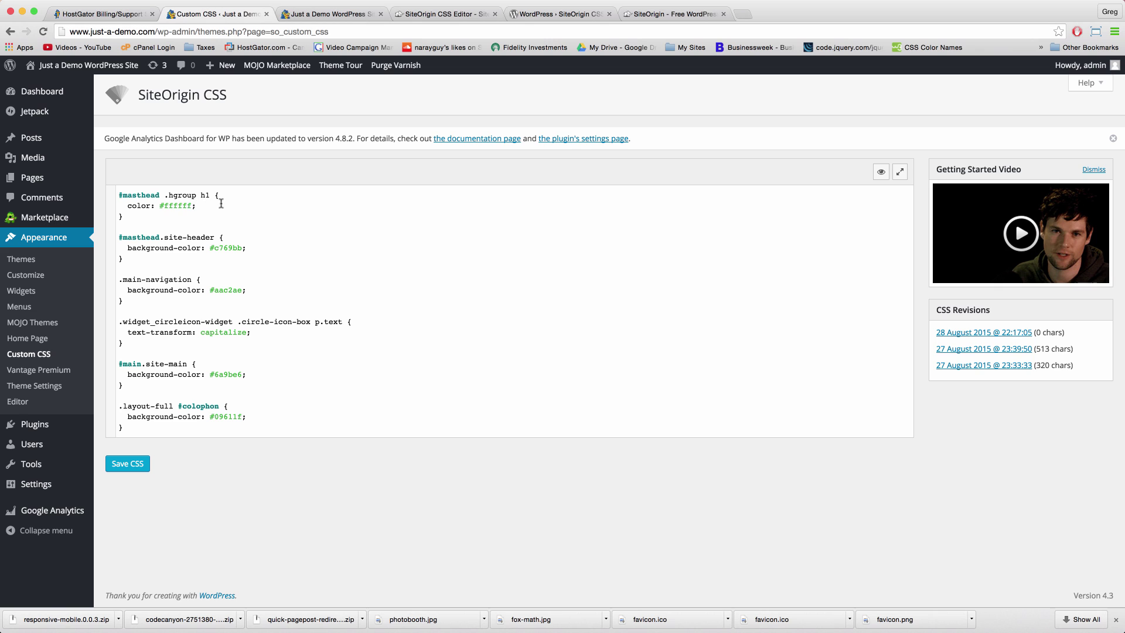
{"action": "left_click_drag", "start_coordinate": [221, 204], "coordinate": [124, 190]}
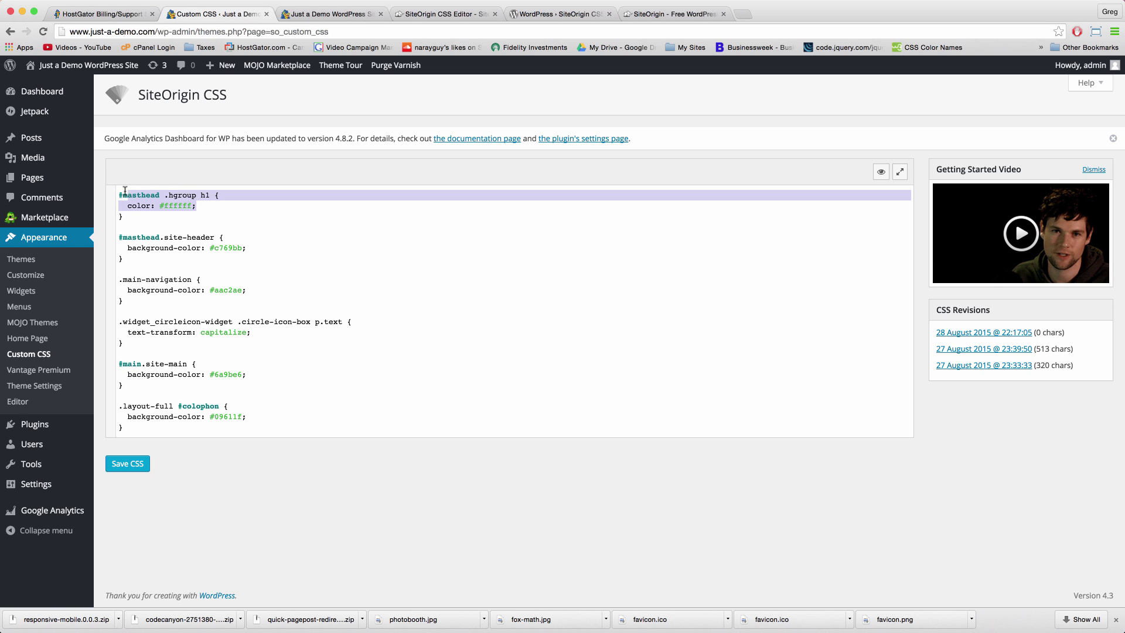
{"action": "left_click", "coordinate": [228, 207]}
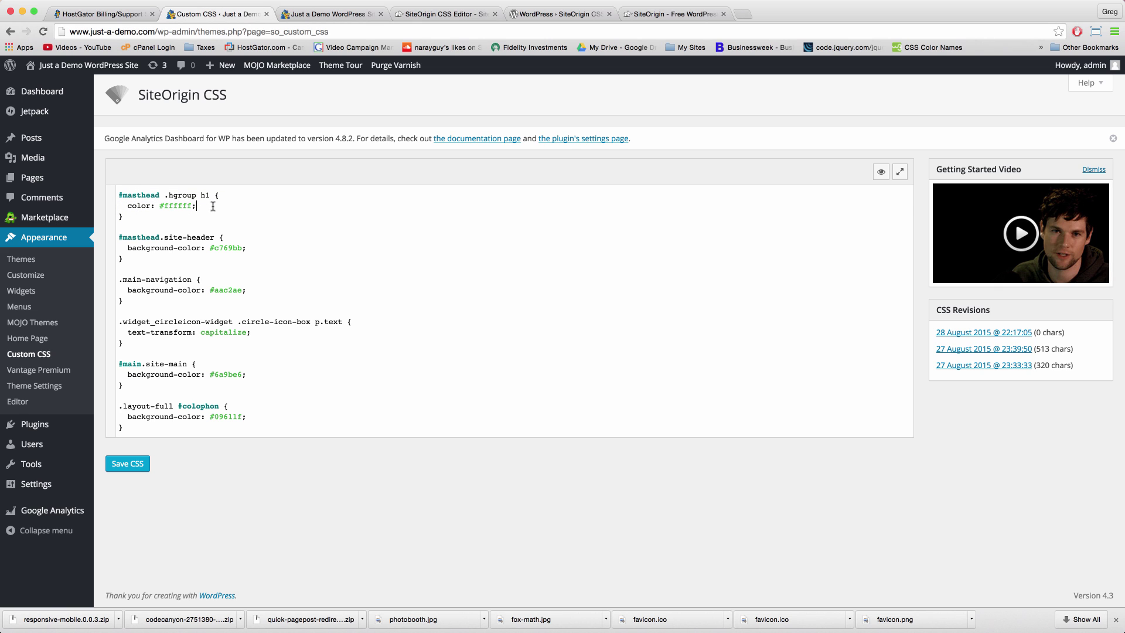
{"action": "left_click_drag", "start_coordinate": [213, 206], "coordinate": [107, 195]}
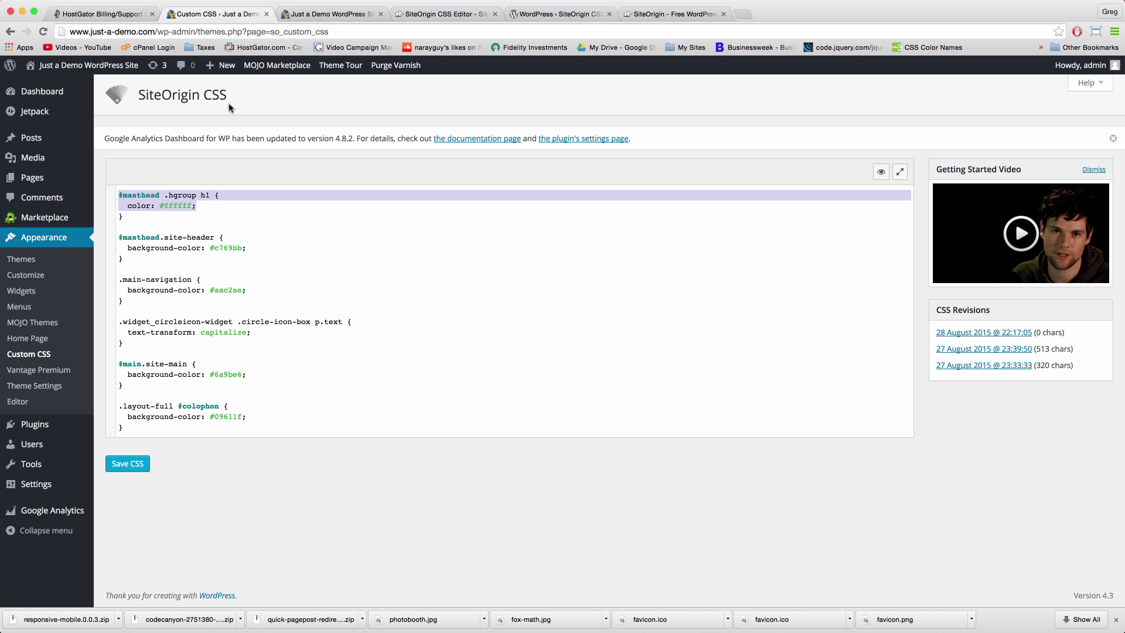
Step: Glance at the live demo site, then place the caret after the #colophon footer rule
{"action": "left_click", "coordinate": [328, 14]}
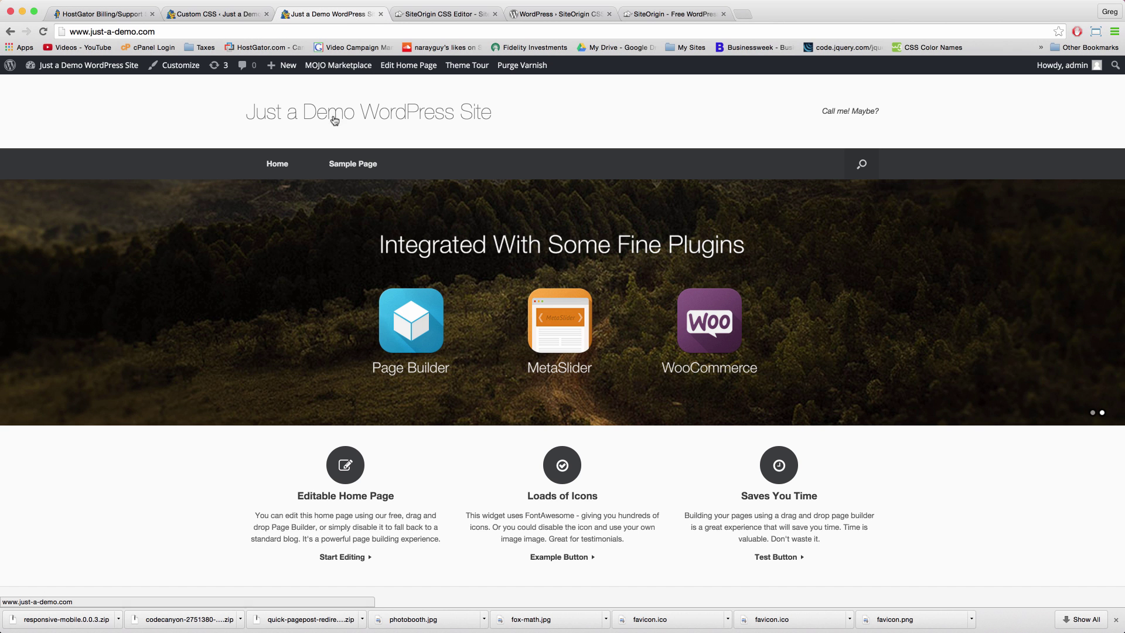
{"action": "left_click", "coordinate": [211, 15]}
{"action": "left_click_drag", "start_coordinate": [142, 416], "coordinate": [111, 406]}
{"action": "left_click", "coordinate": [141, 409]}
{"action": "left_click", "coordinate": [159, 408]}
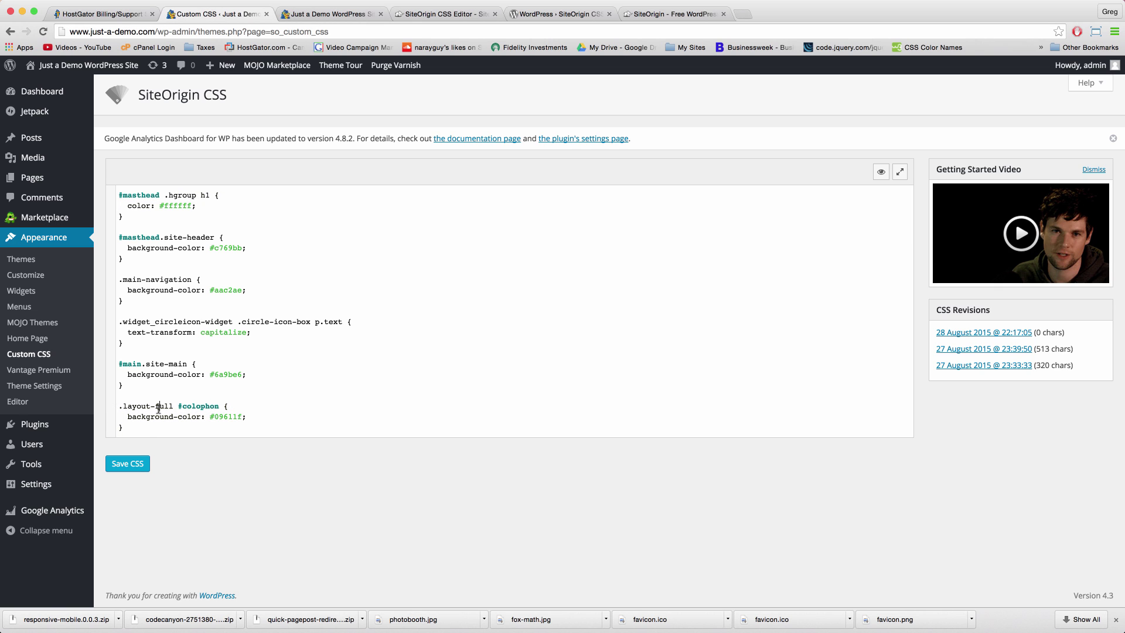
{"action": "left_click", "coordinate": [126, 430]}
Step: Save the custom CSS and reload the live demo site
{"action": "left_click", "coordinate": [132, 472]}
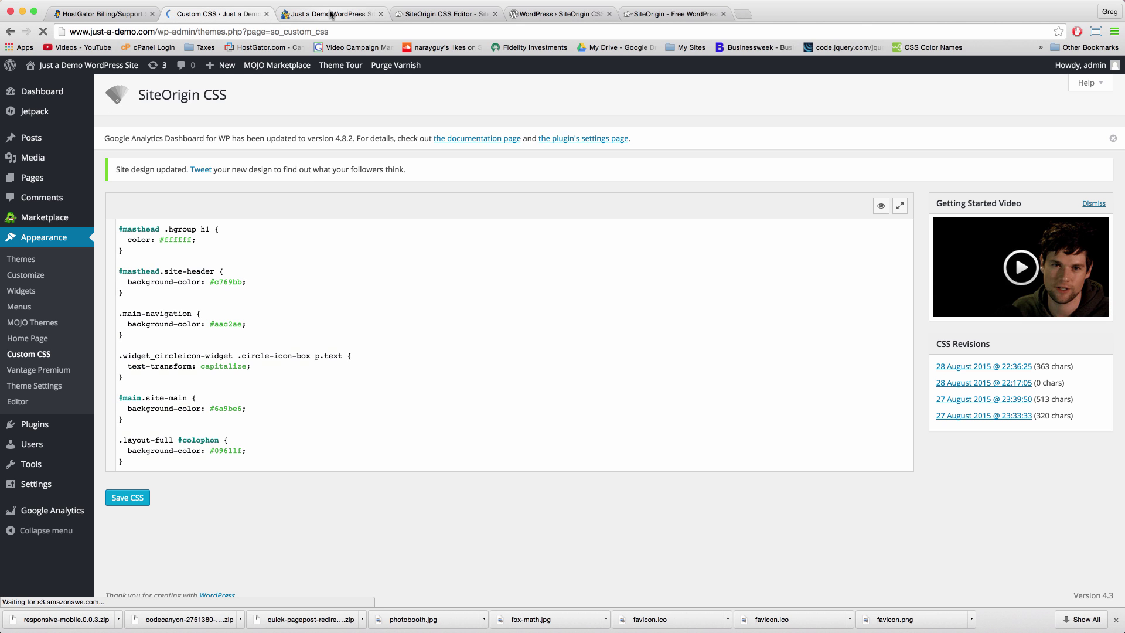
{"action": "left_click", "coordinate": [326, 13]}
{"action": "left_click", "coordinate": [337, 33]}
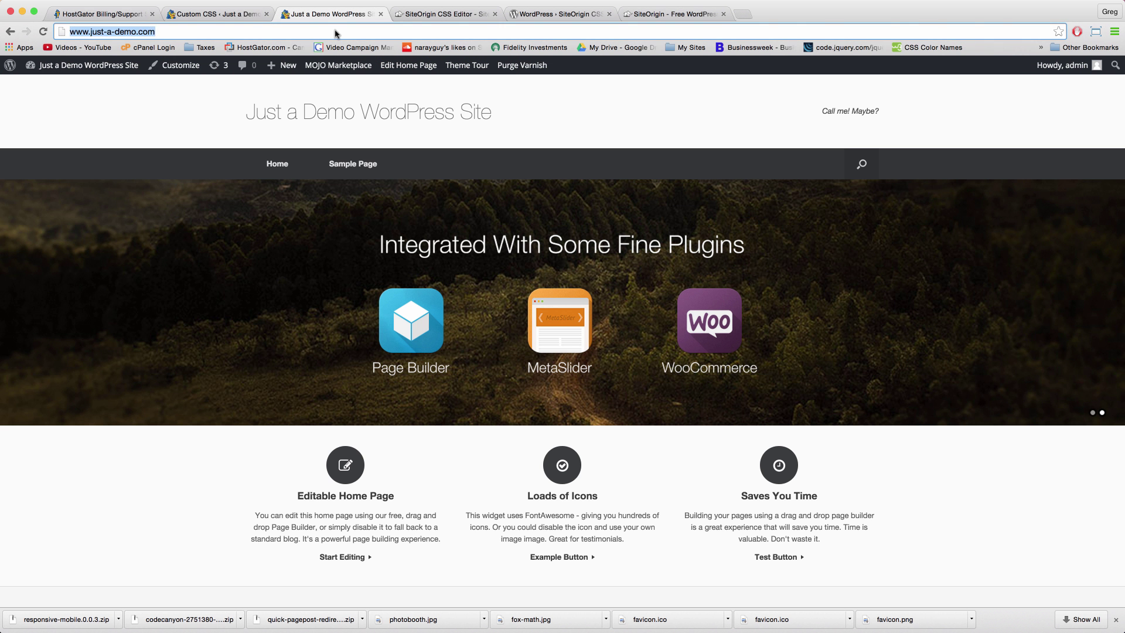
{"action": "key", "text": "Return"}
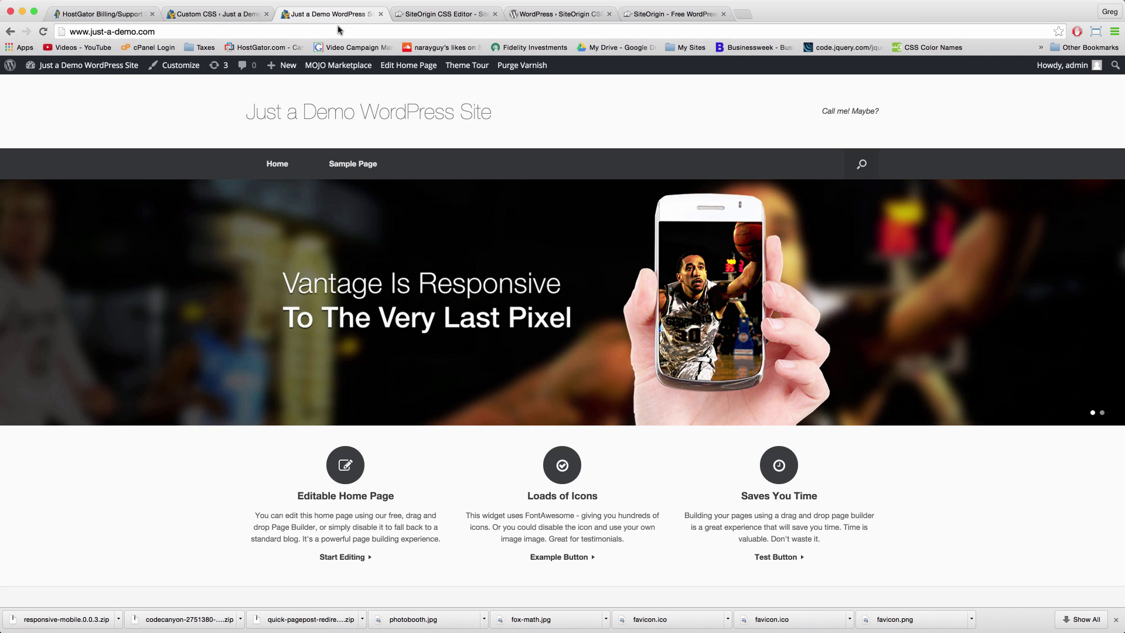
Step: Reload the demo site twice more and purge its Varnish cache
{"action": "left_click", "coordinate": [352, 29]}
{"action": "key", "text": "Return"}
{"action": "left_click", "coordinate": [340, 33]}
{"action": "key", "text": "Return"}
{"action": "left_click", "coordinate": [359, 32]}
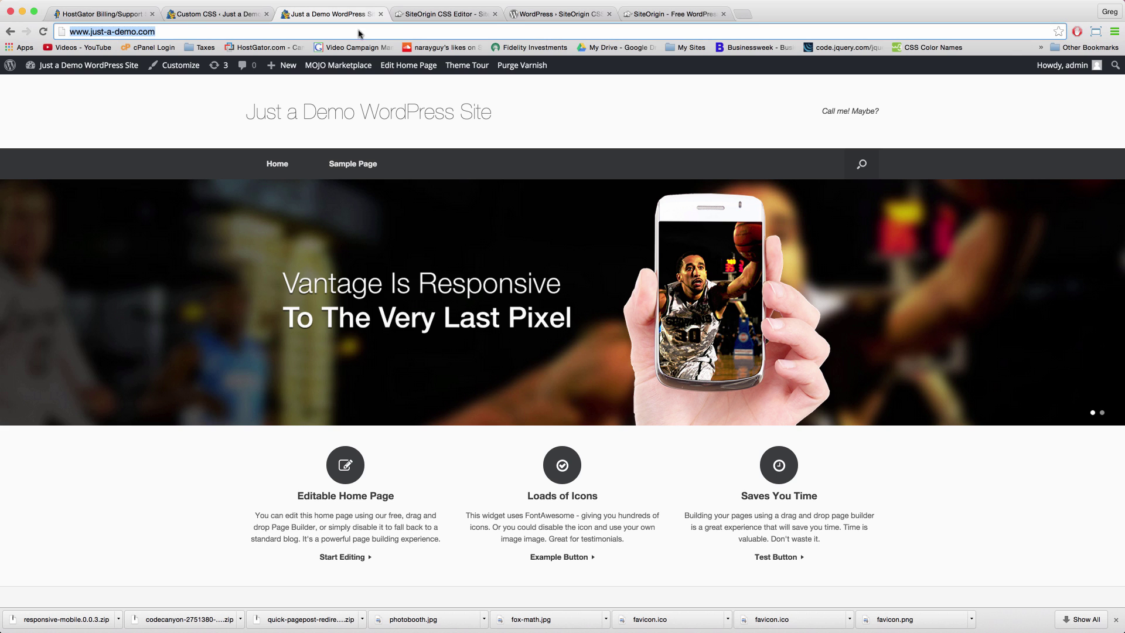
{"action": "left_click", "coordinate": [513, 65]}
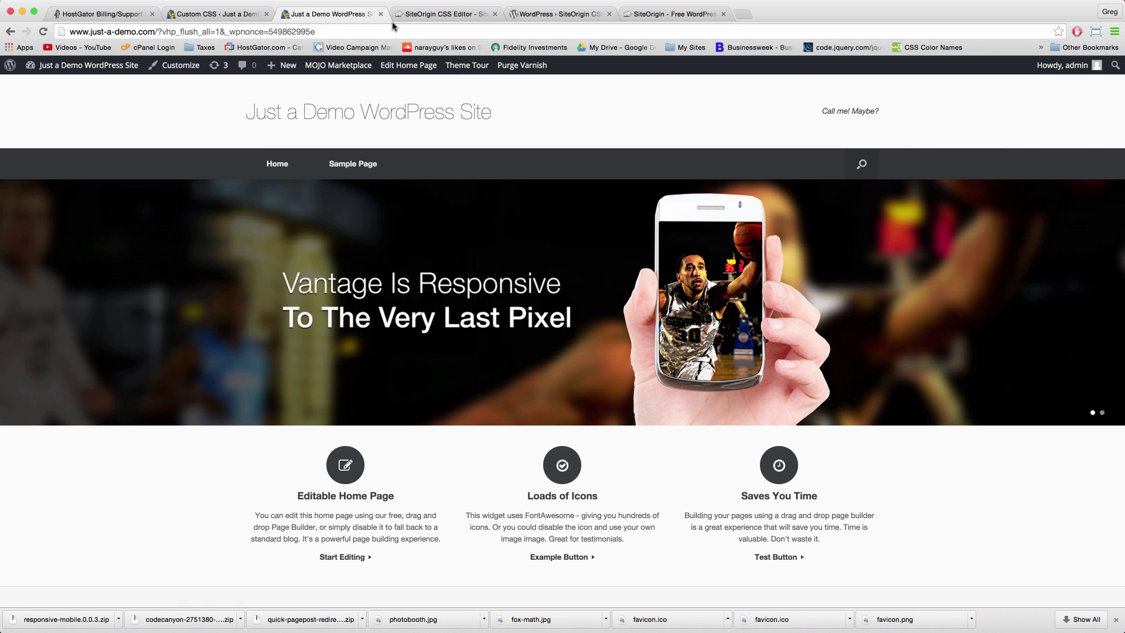
Step: Delete all cached pages from WP Super Cache's Easy tab, then go back to the demo site tab
{"action": "left_click", "coordinate": [194, 14]}
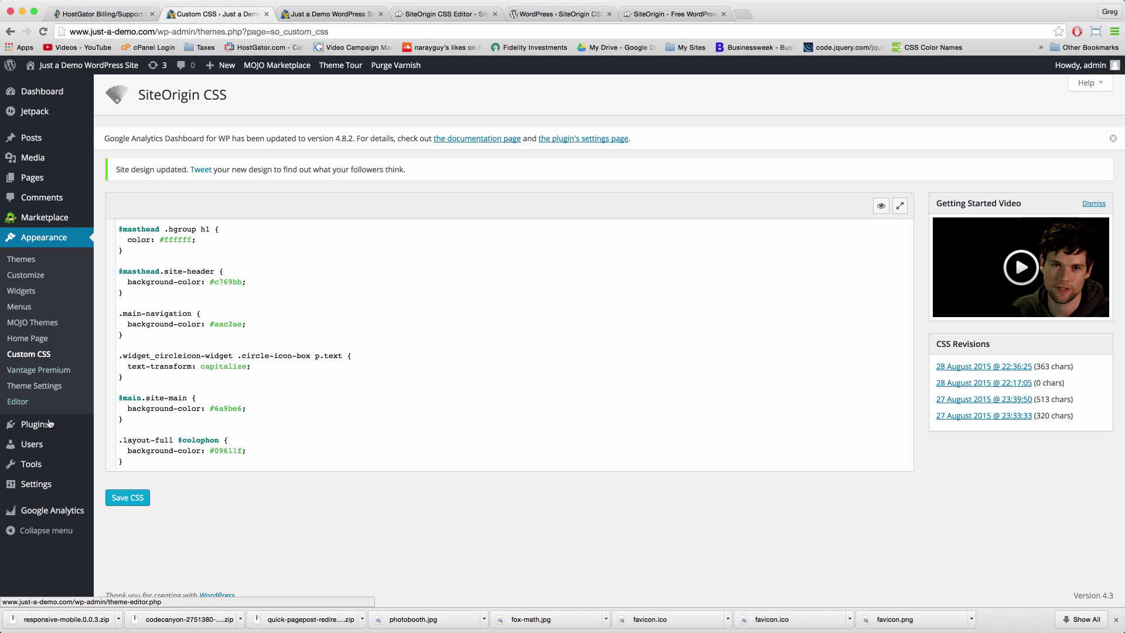
{"action": "left_click", "coordinate": [66, 427]}
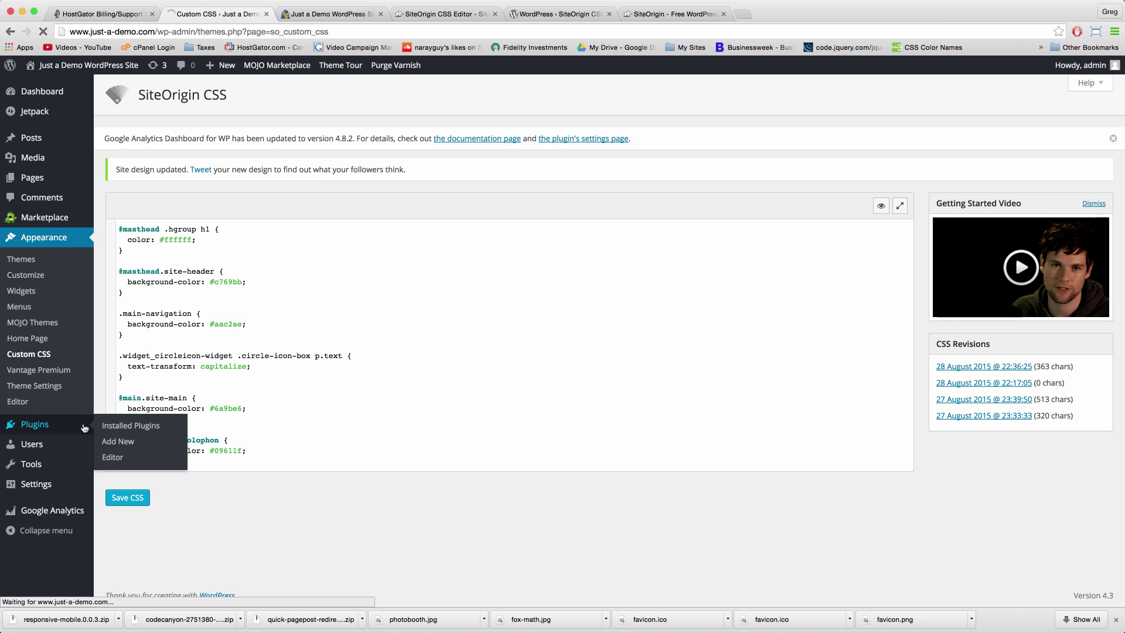
{"action": "scroll", "coordinate": [151, 512], "scroll_direction": "down", "scroll_amount": 5}
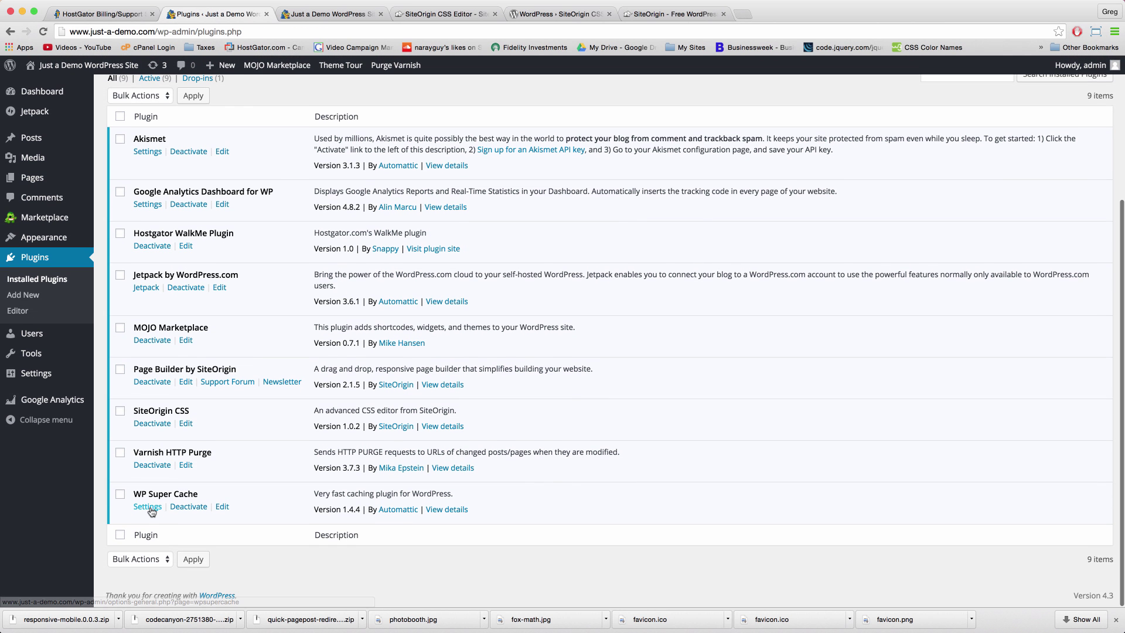
{"action": "left_click", "coordinate": [151, 511]}
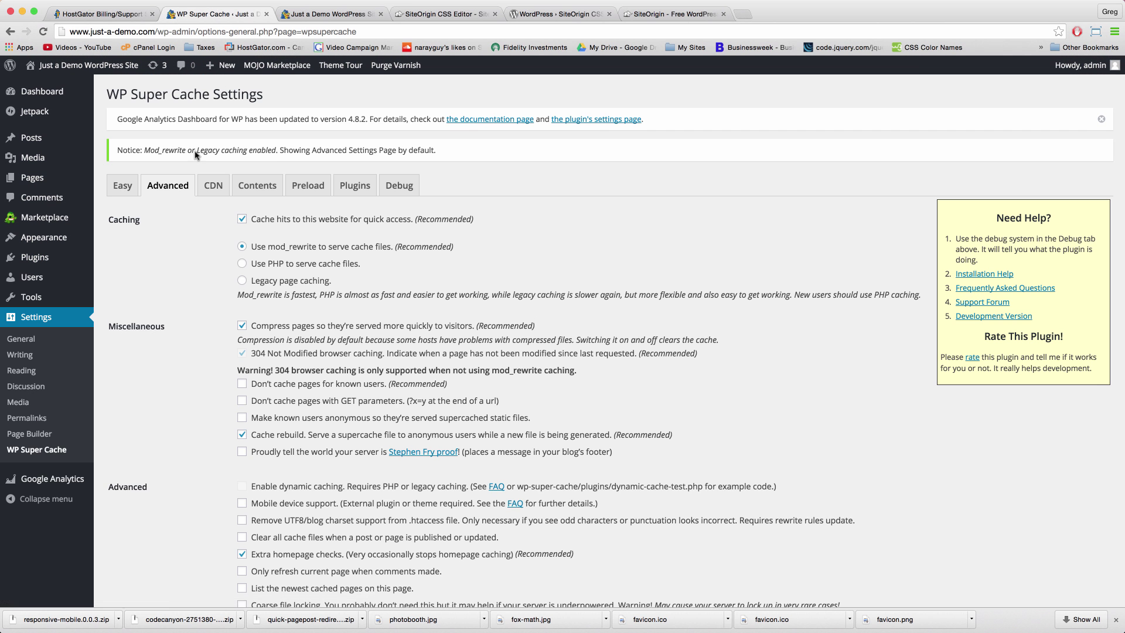
{"action": "left_click", "coordinate": [122, 186]}
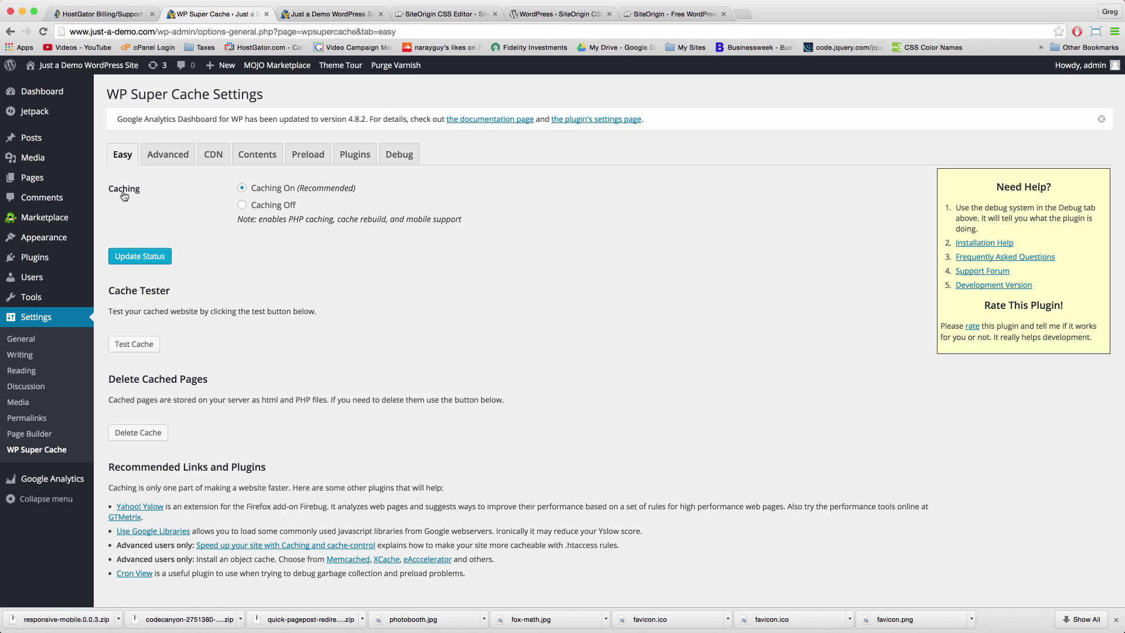
{"action": "scroll", "coordinate": [124, 195], "scroll_direction": "down", "scroll_amount": 1}
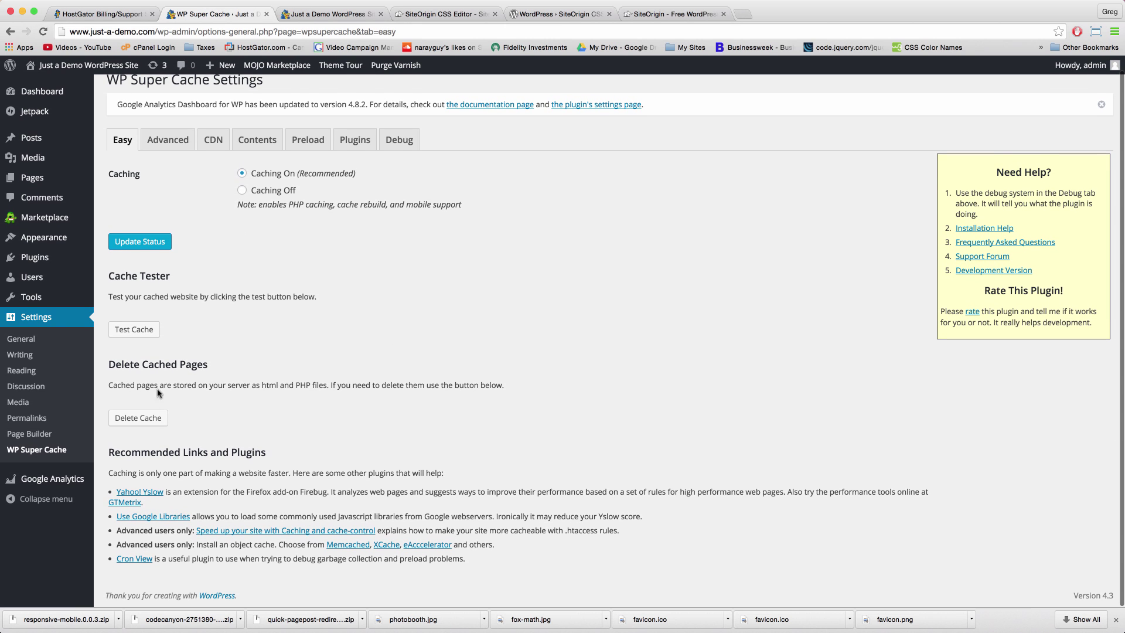
{"action": "left_click", "coordinate": [143, 417]}
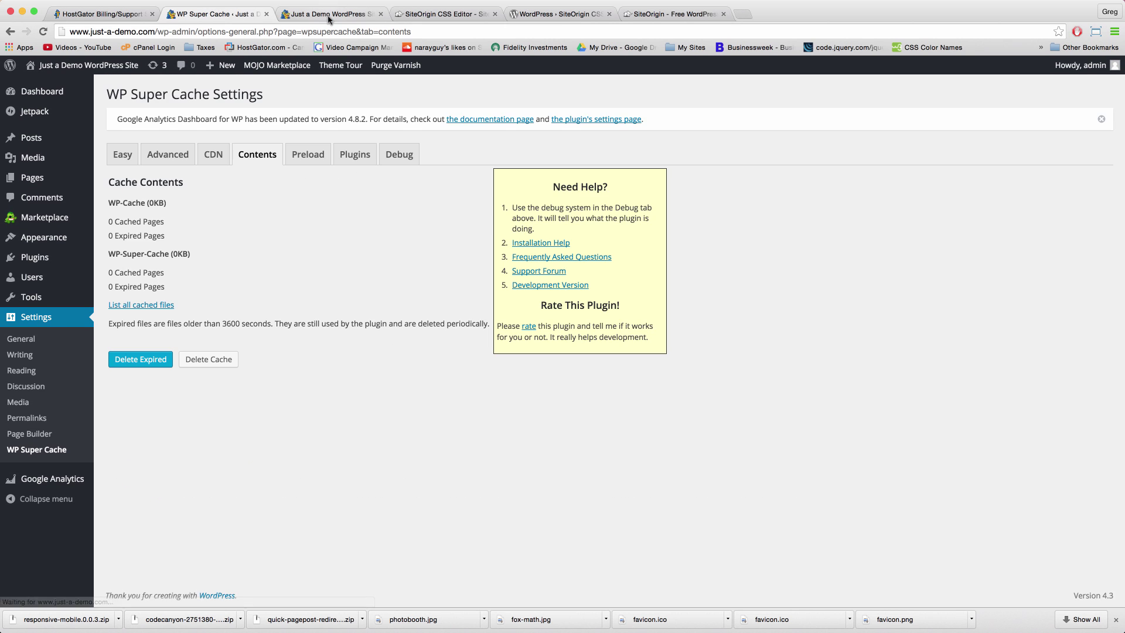
{"action": "left_click", "coordinate": [329, 18]}
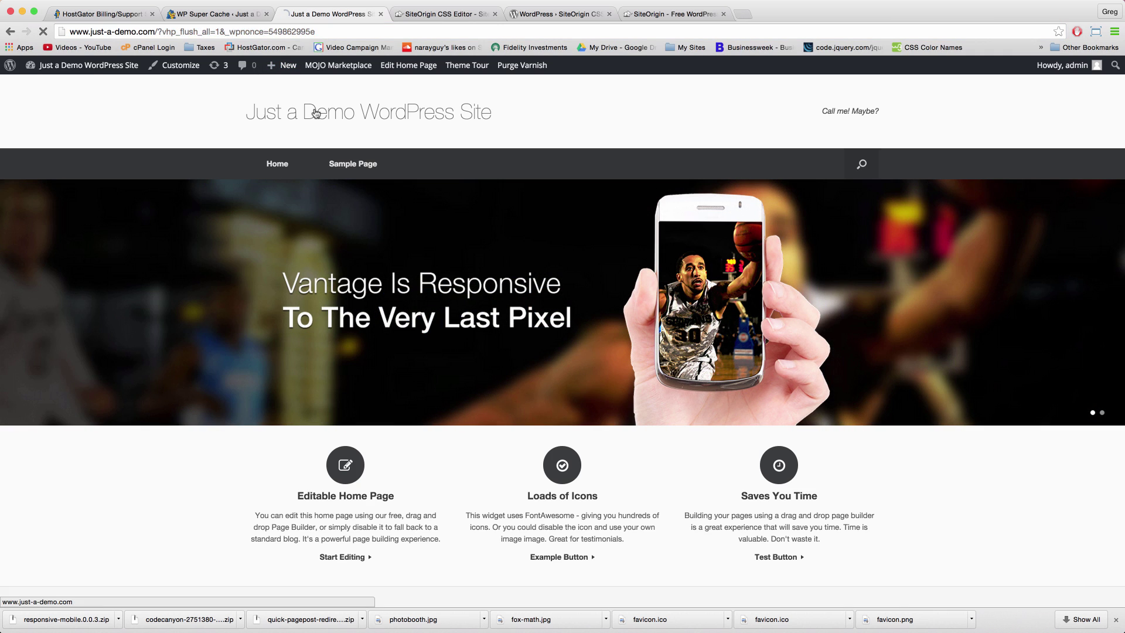
Step: Scroll the live demo site to check the new colours, then inspect its URL in the address bar
{"action": "scroll", "coordinate": [321, 247], "scroll_direction": "down", "scroll_amount": 6}
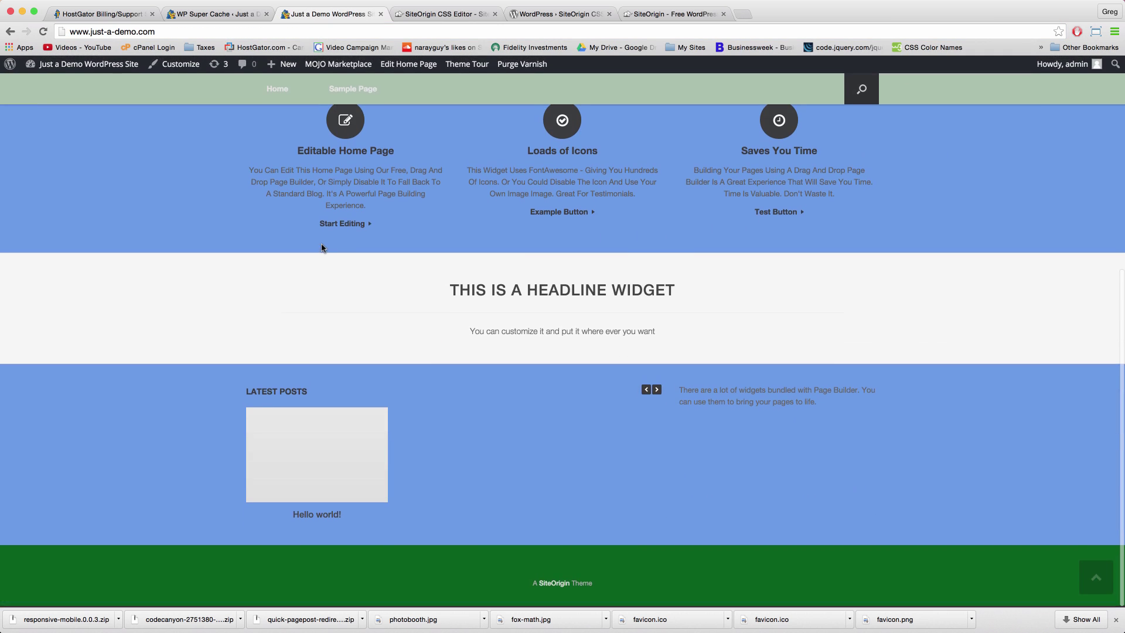
{"action": "scroll", "coordinate": [321, 247], "scroll_direction": "up", "scroll_amount": 6}
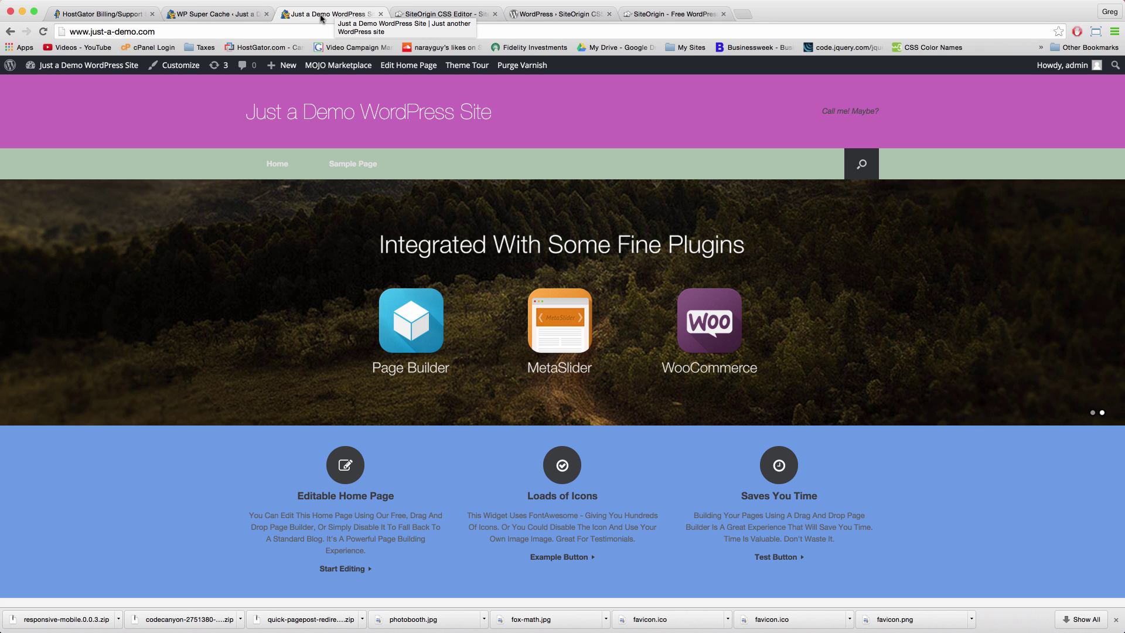
{"action": "left_click", "coordinate": [319, 33]}
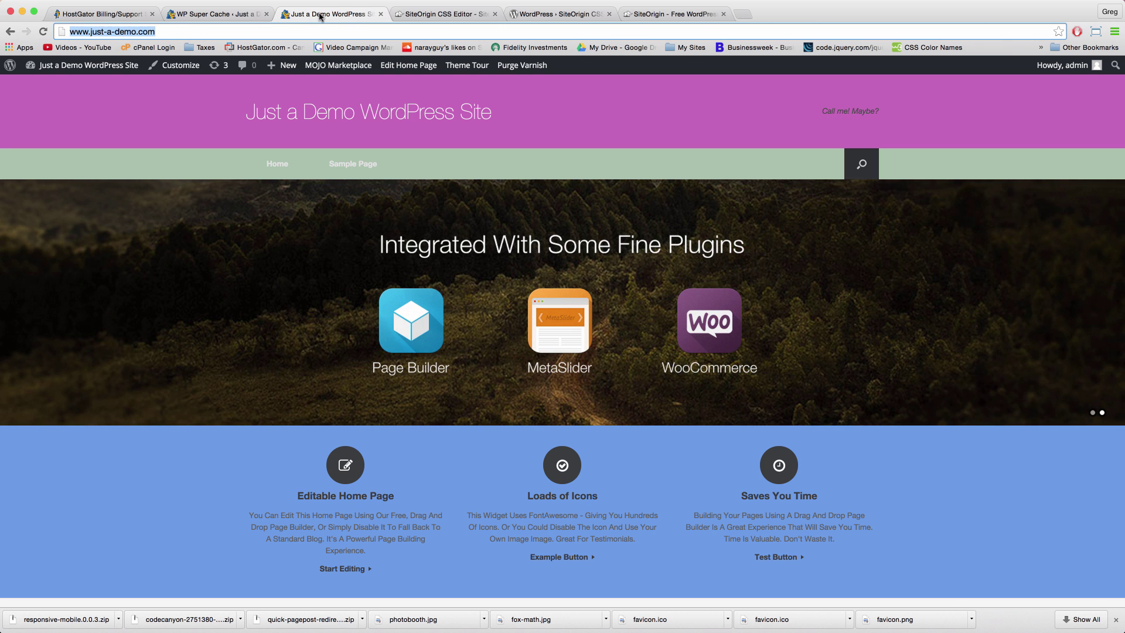
{"action": "left_click", "coordinate": [321, 17]}
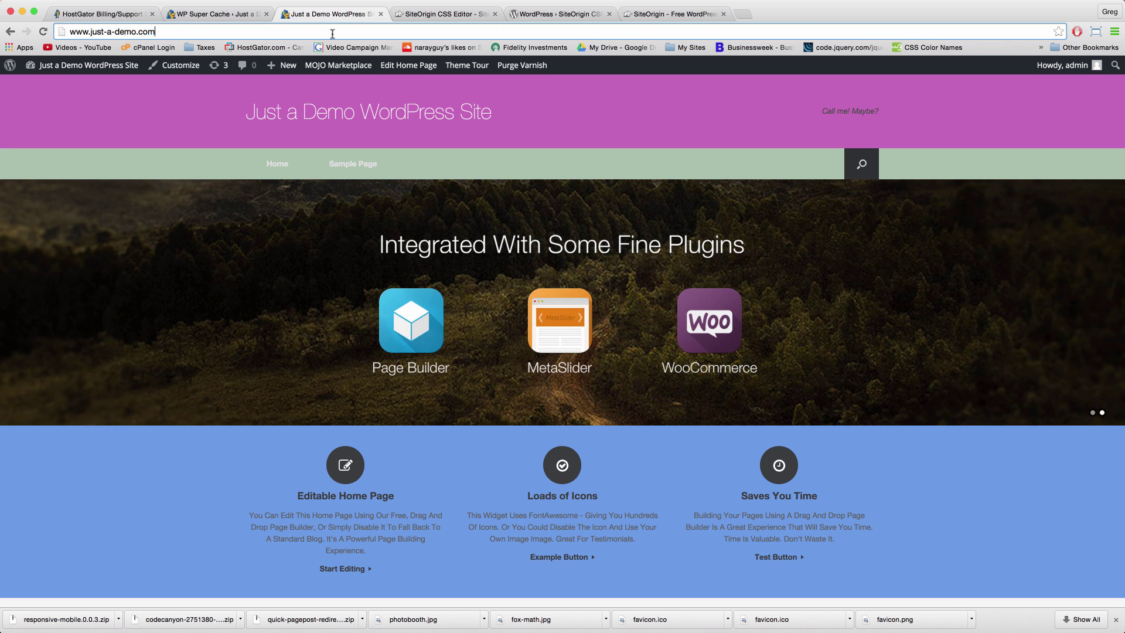
{"action": "left_click", "coordinate": [332, 34]}
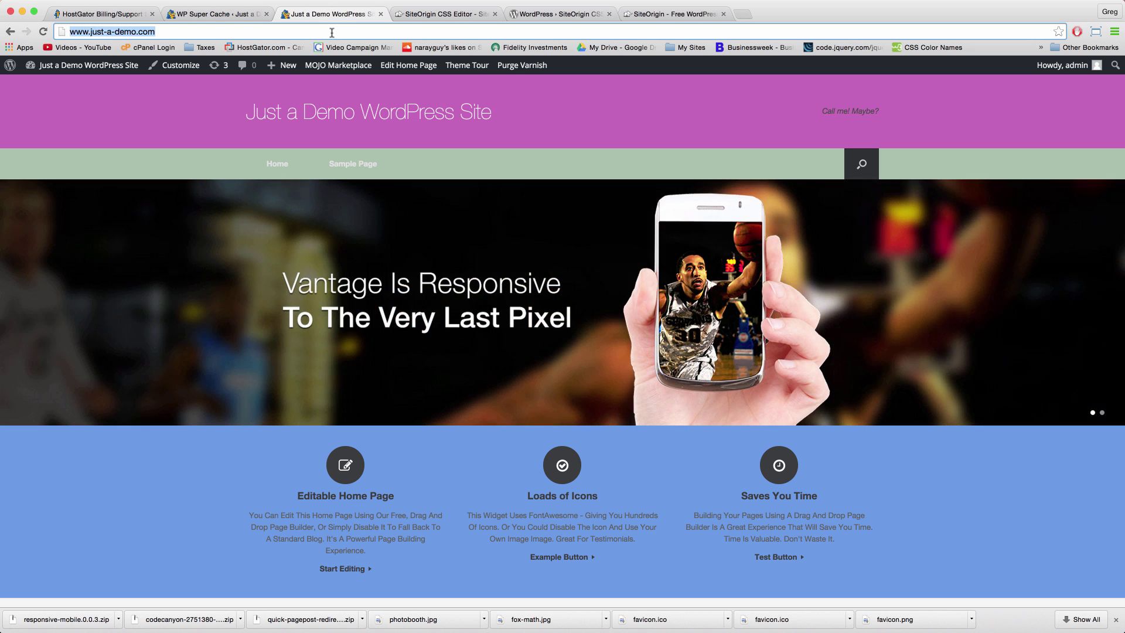
{"action": "left_click", "coordinate": [331, 32]}
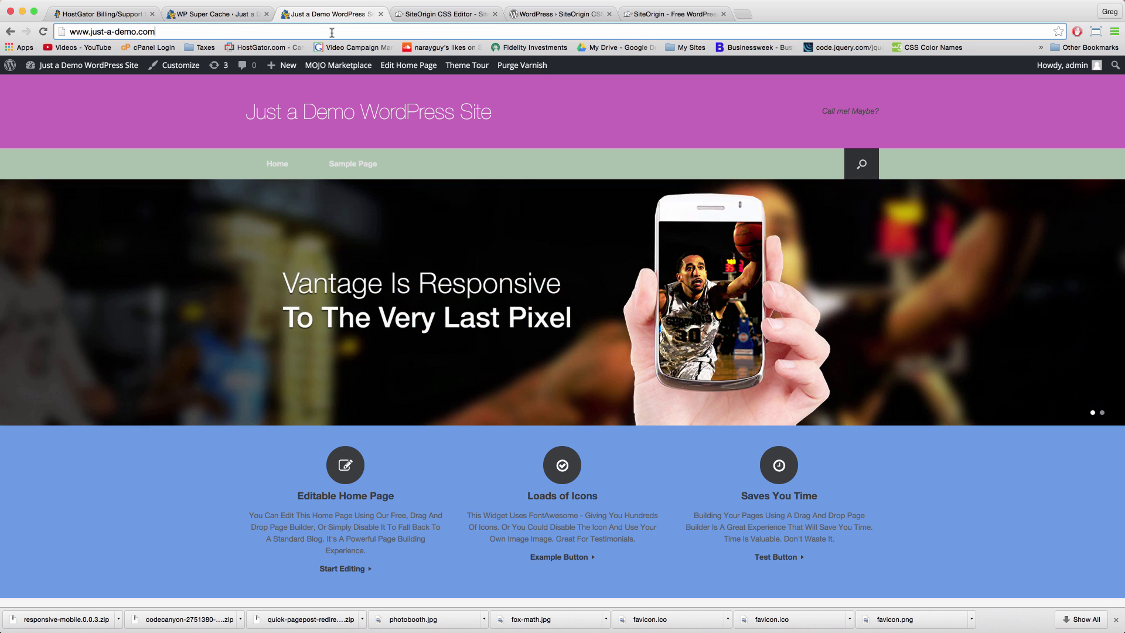
{"action": "double_click", "coordinate": [145, 33]}
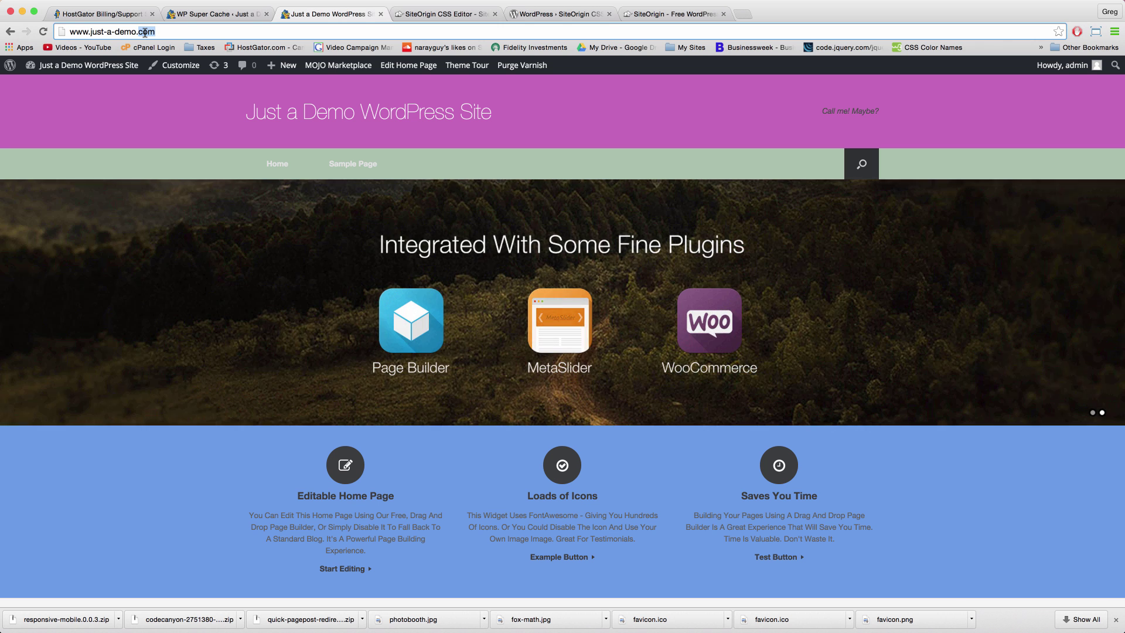
{"action": "triple_click", "coordinate": [145, 33]}
{"action": "left_click", "coordinate": [146, 31]}
Step: Browse the SiteOrigin CSS product page's features and video, ending back at the top
{"action": "left_click", "coordinate": [451, 15]}
{"action": "scroll", "coordinate": [480, 197], "scroll_direction": "down", "scroll_amount": 10}
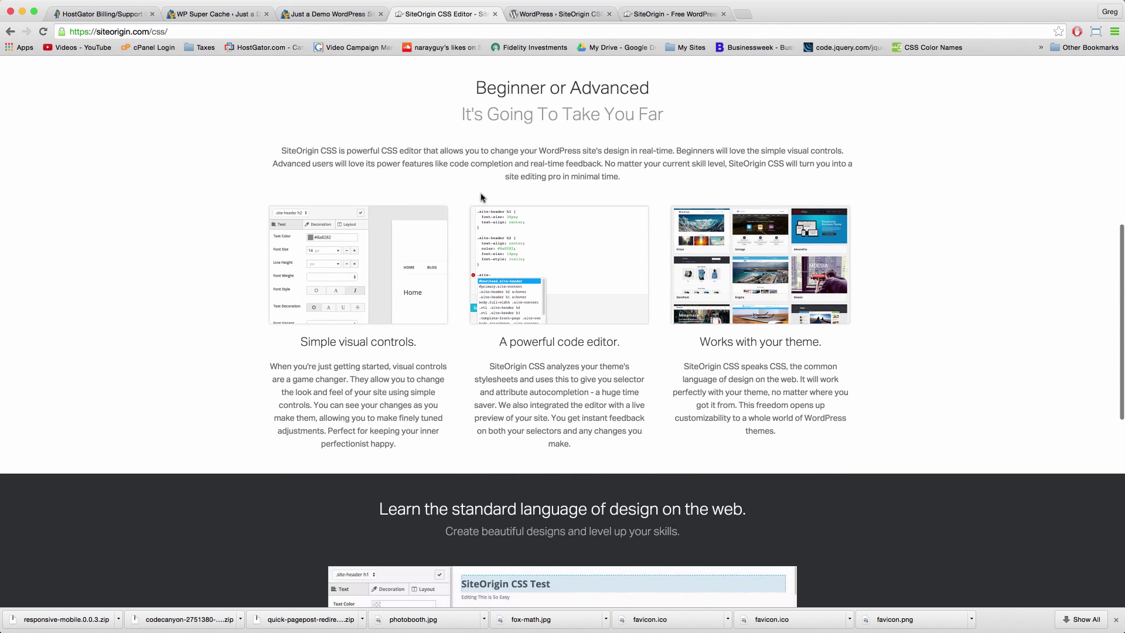
{"action": "scroll", "coordinate": [480, 197], "scroll_direction": "up", "scroll_amount": 10}
{"action": "scroll", "coordinate": [483, 193], "scroll_direction": "down", "scroll_amount": 12}
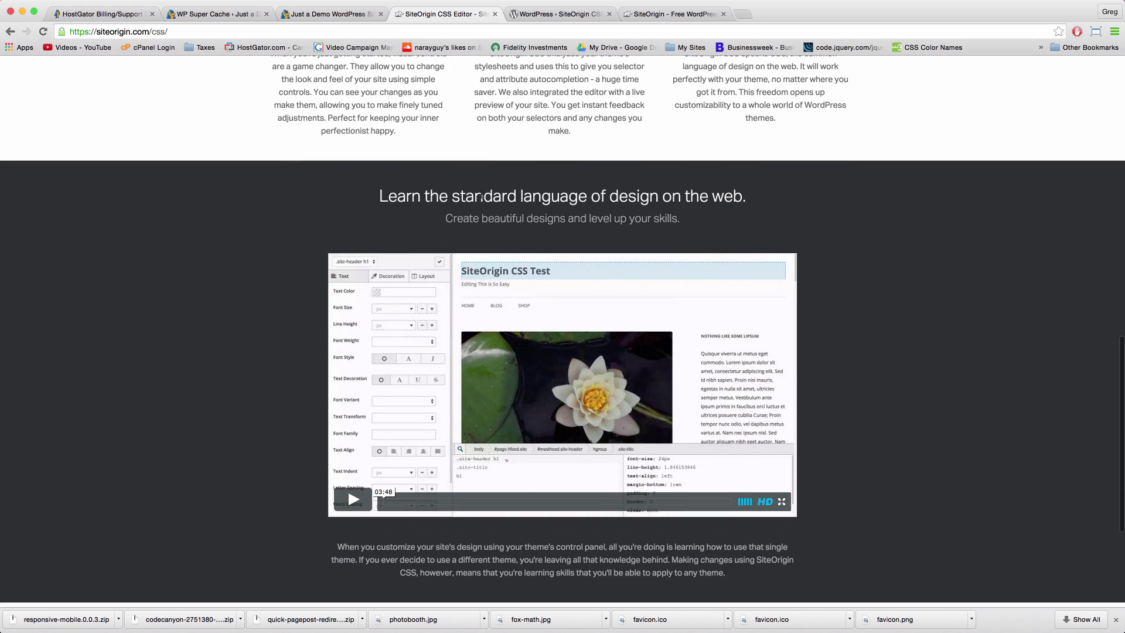
{"action": "scroll", "coordinate": [491, 260], "scroll_direction": "down", "scroll_amount": 1}
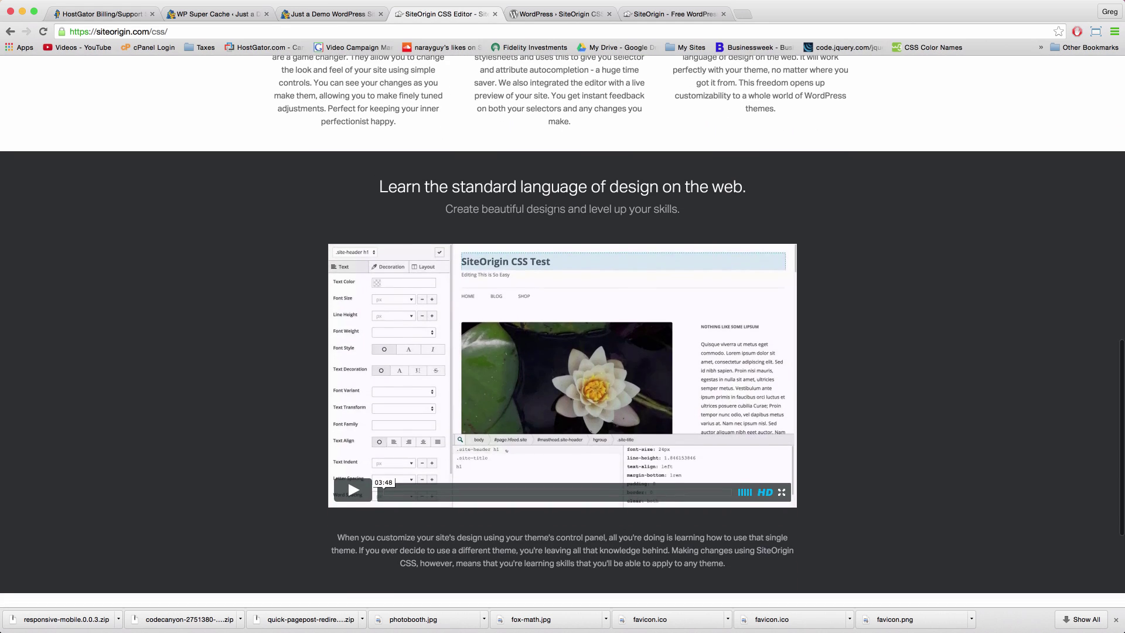
{"action": "scroll", "coordinate": [352, 144], "scroll_direction": "up", "scroll_amount": 12}
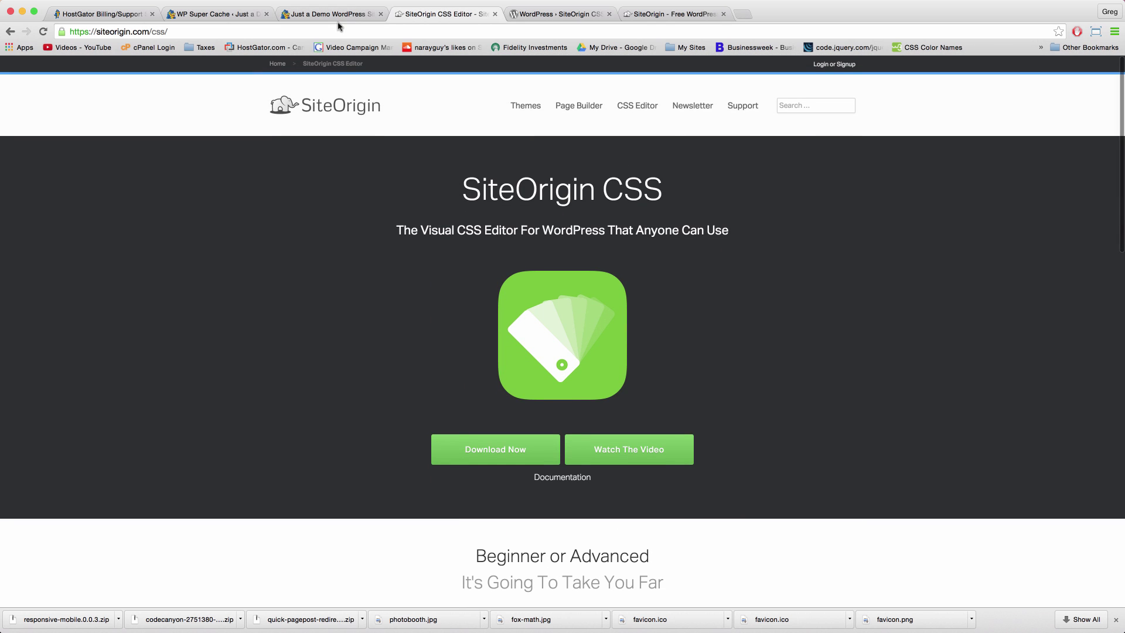